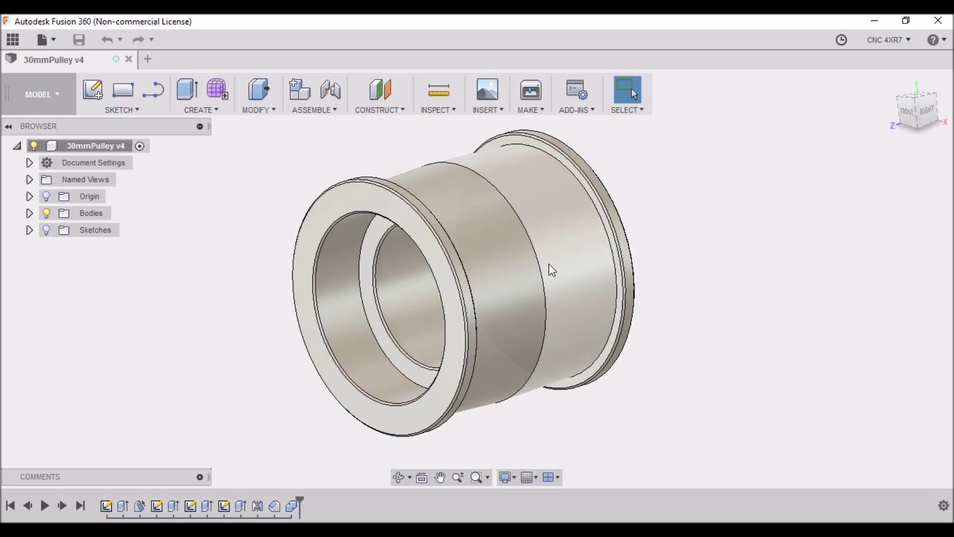
Inspect the 30mmPulley v4 model from its right side and other angles
scroll(548, 268, "down", 4)
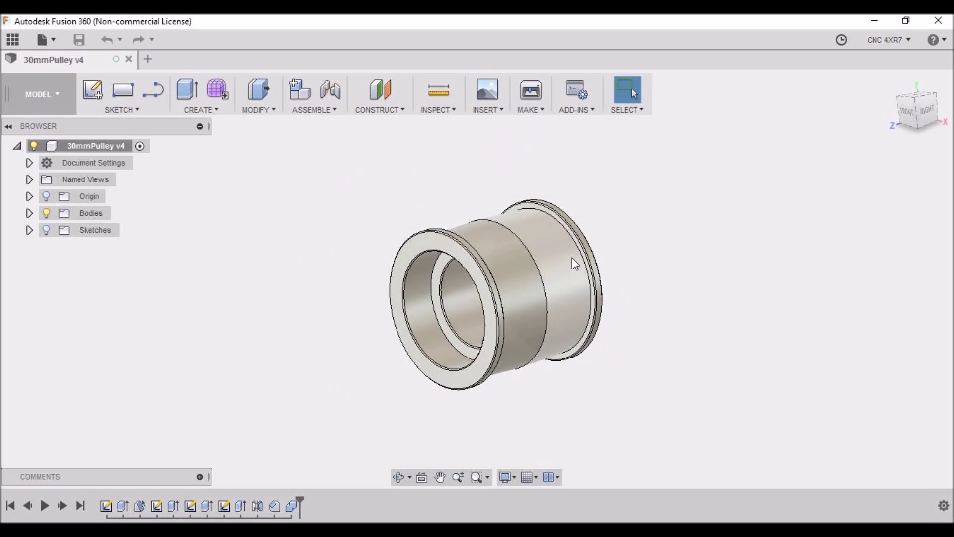
scroll(574, 255, "up", 4)
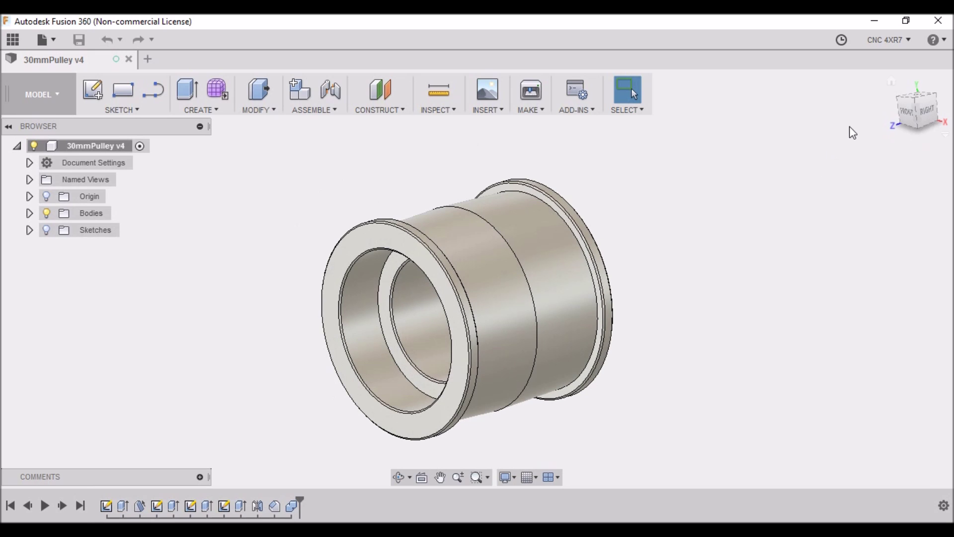
left_click(928, 110)
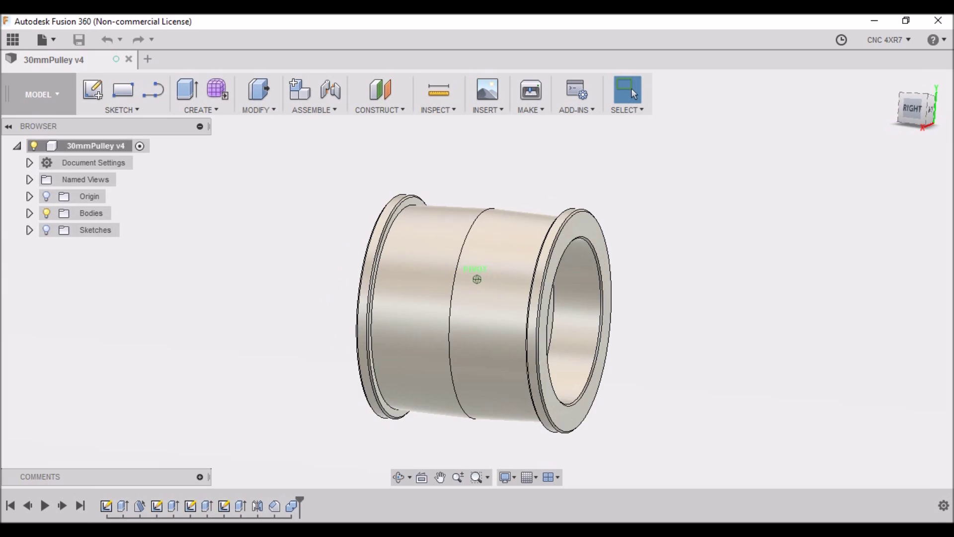
mouse_move(477, 279)
middle_mouse_down("shift")
mouse_move(527, 276)
mouse_move(360, 282)
middle_mouse_up("shift")
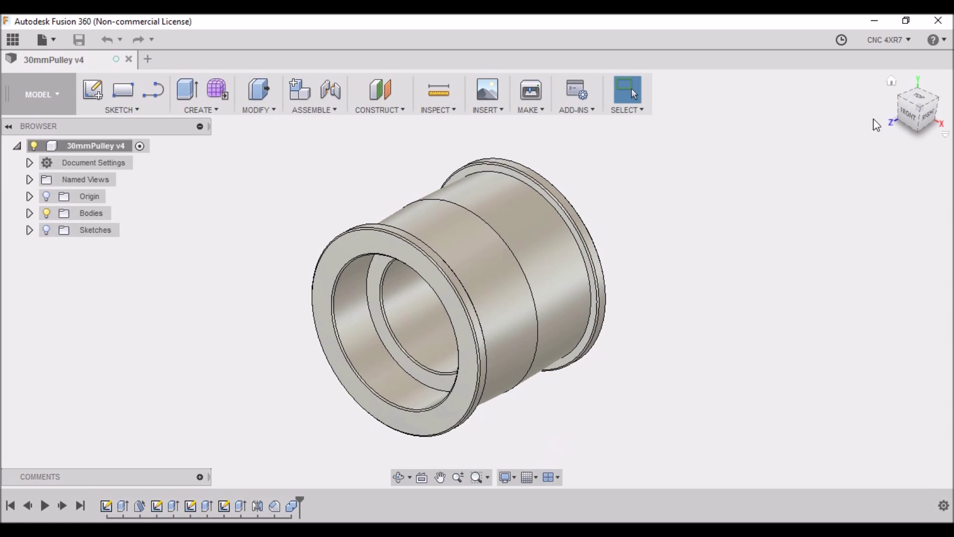
left_click(931, 122)
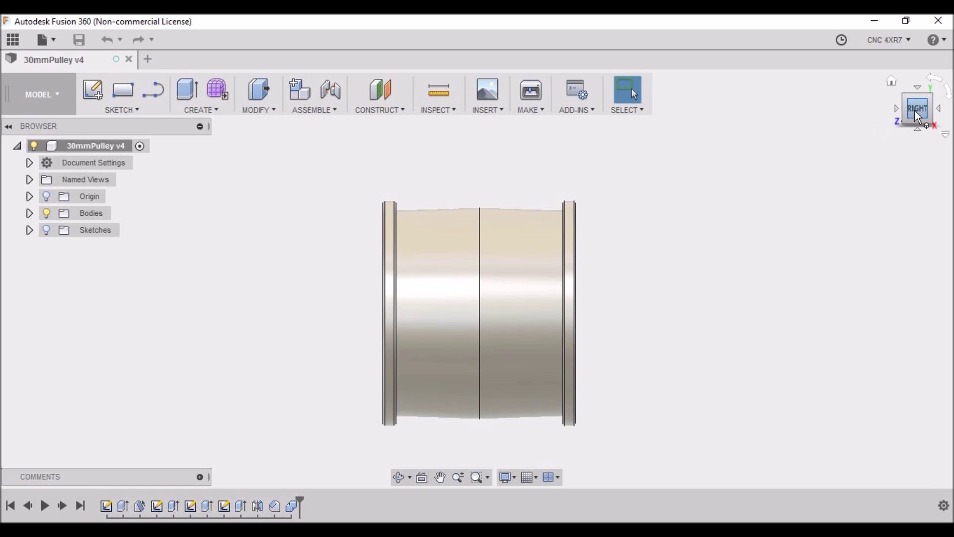
Orbit to see the pulley's other end, then start a new Untitled design
mouse_move(918, 107)
left_mouse_down()
mouse_move(889, 109)
mouse_move(922, 114)
mouse_move(498, 206)
mouse_move(398, 249)
left_mouse_up()
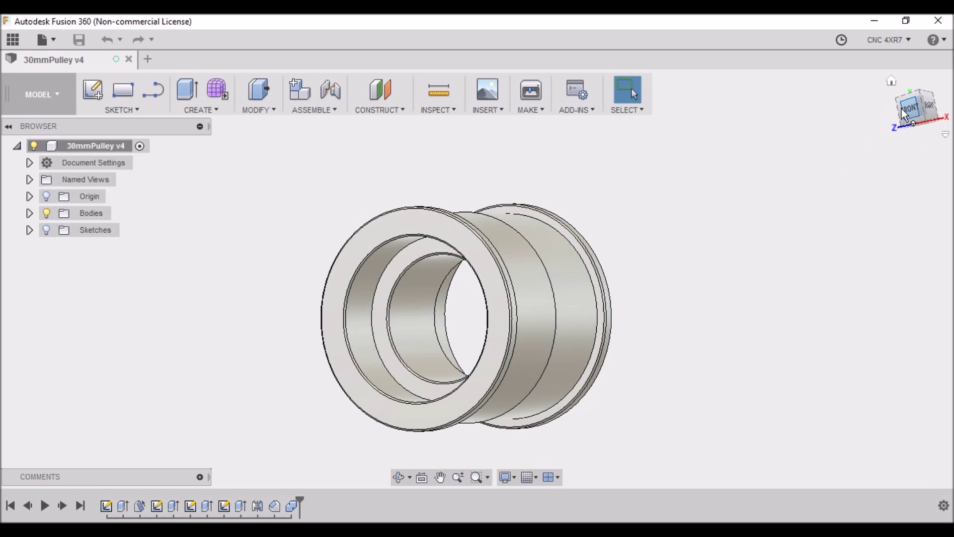
left_click_drag(904, 115, 650, 313)
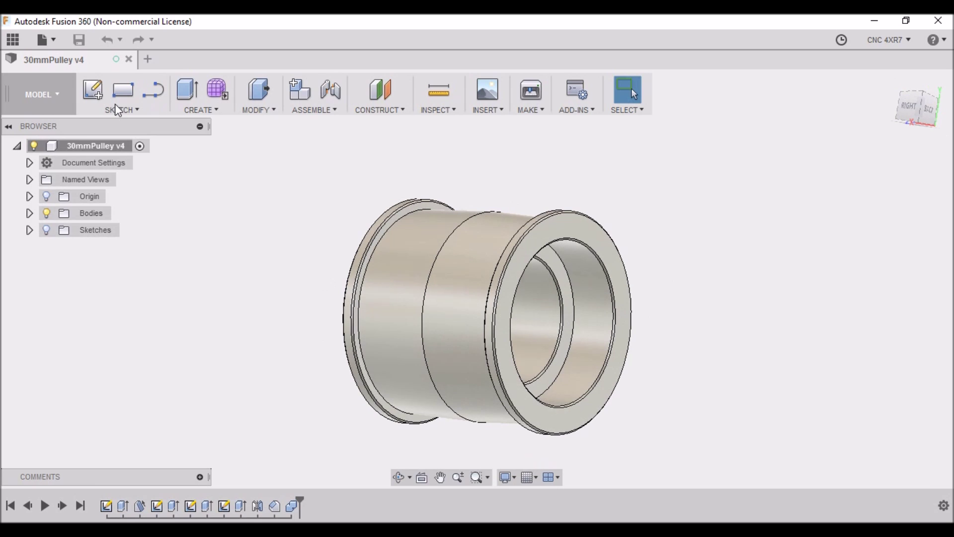
left_click(149, 61)
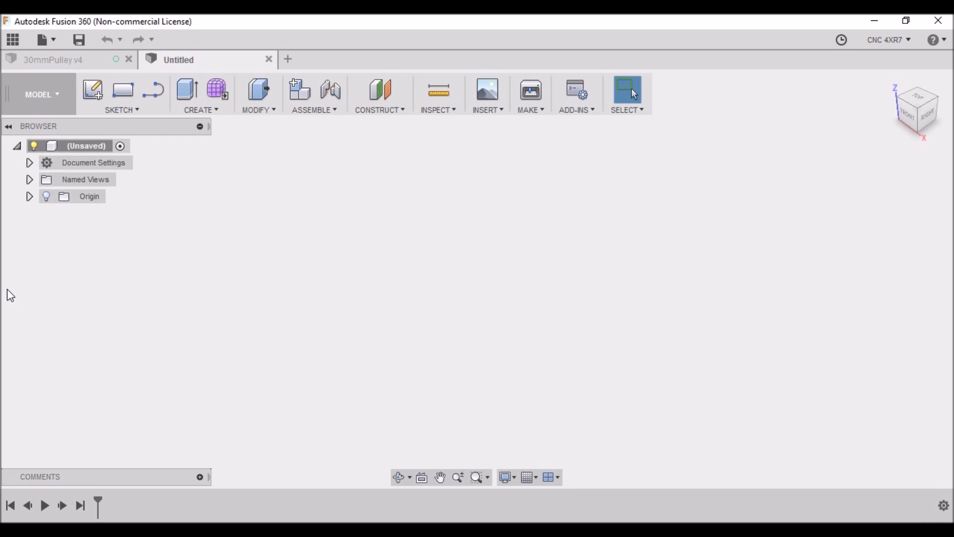
Create a sketch on the horizontal XZ origin plane, viewed from TOP
left_click(94, 93)
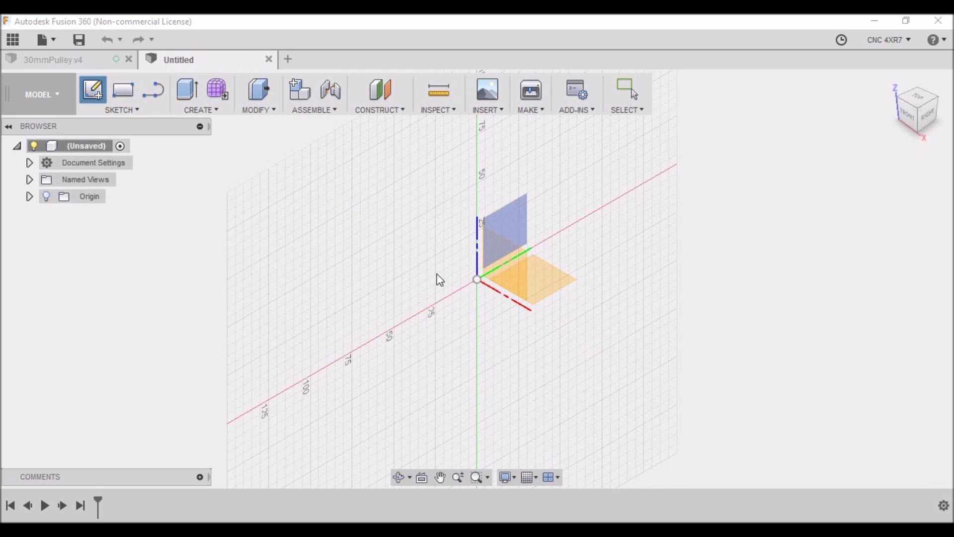
left_click(508, 231)
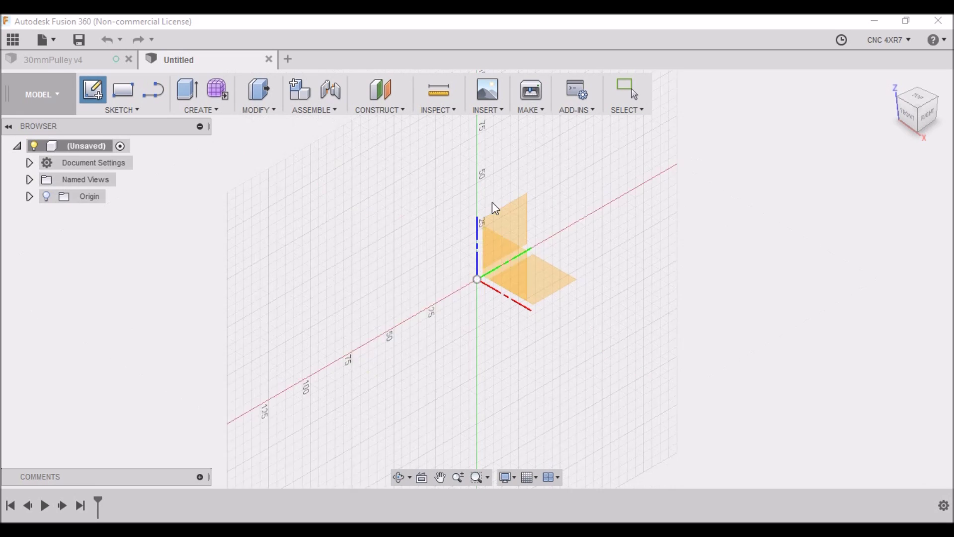
left_click(543, 267)
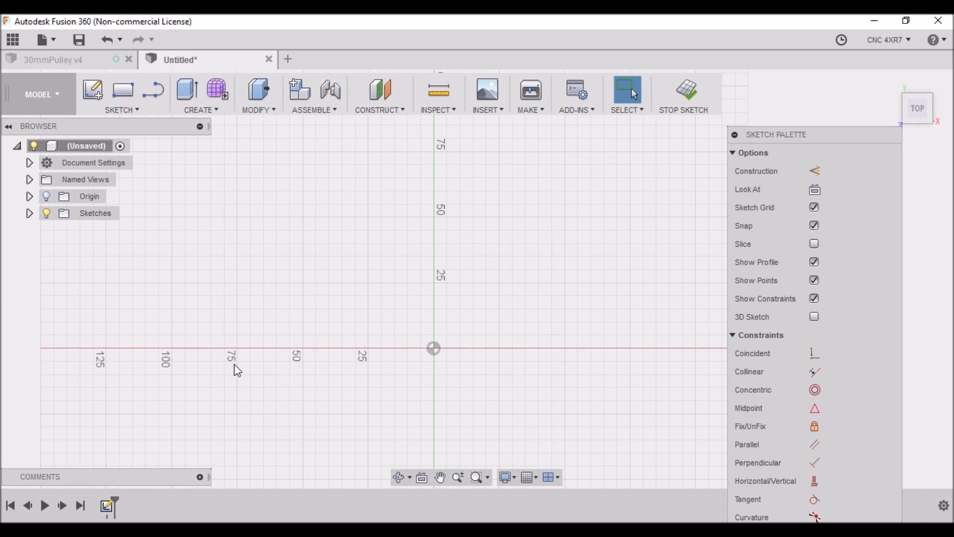
Draw 35 mm and 20 mm diameter circles centred on the origin
key("c")
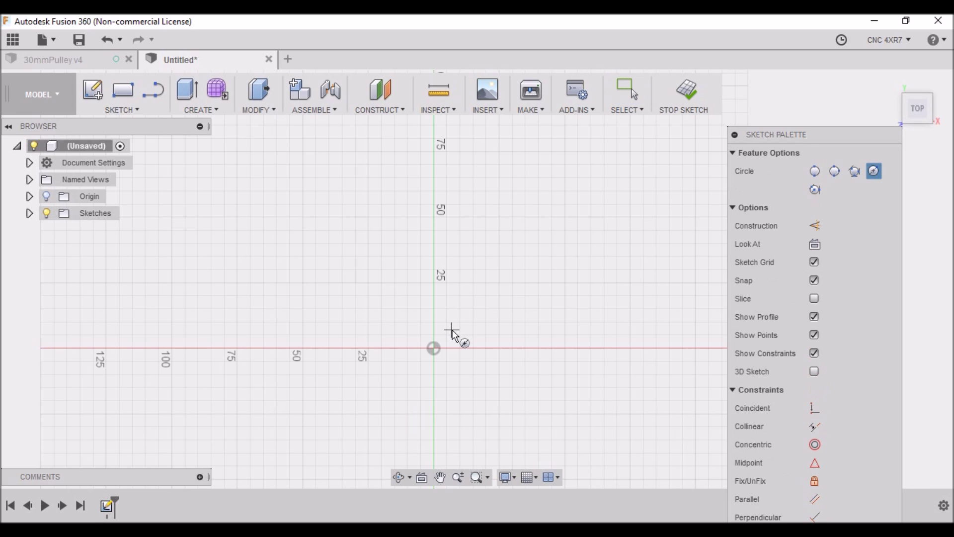
left_click(433, 350)
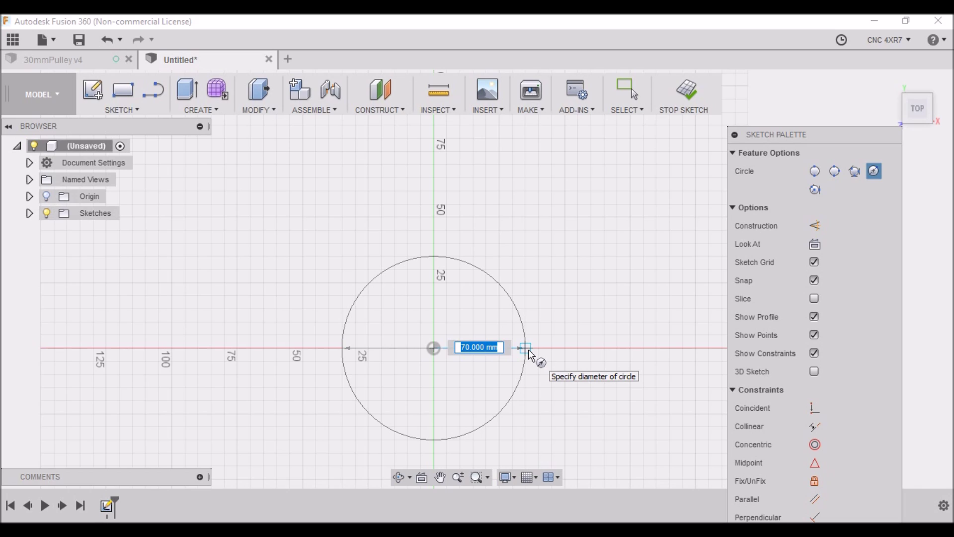
type("35")
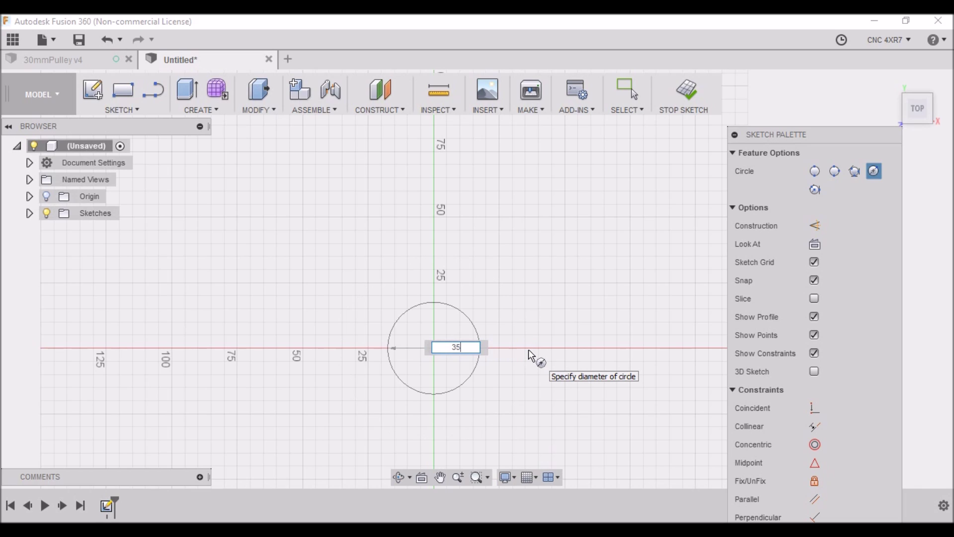
key("Tab")
key("Return")
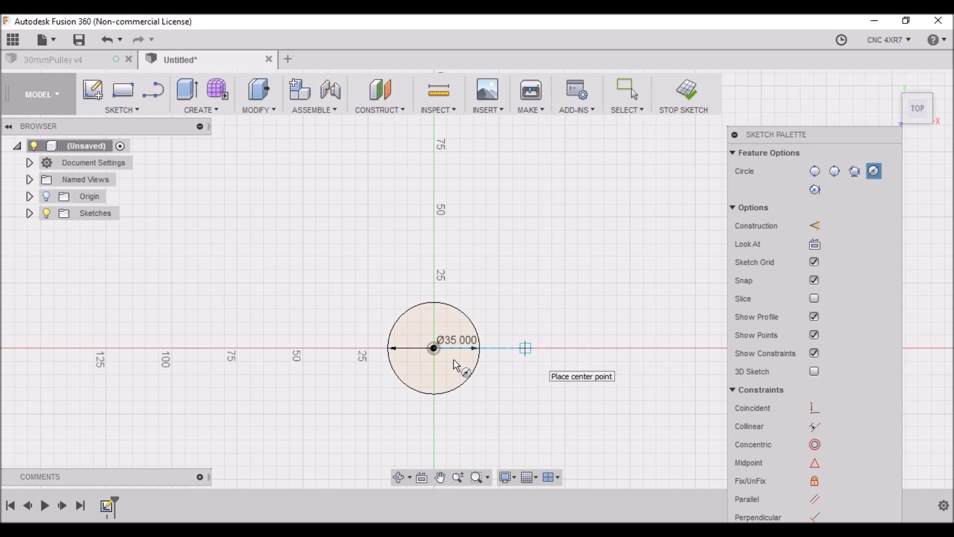
left_click(434, 348)
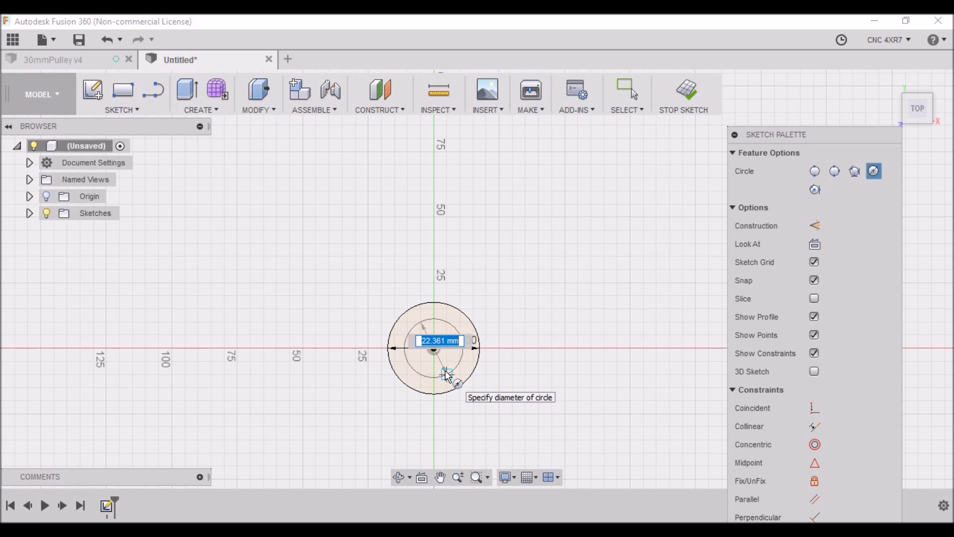
type("20")
key("Tab")
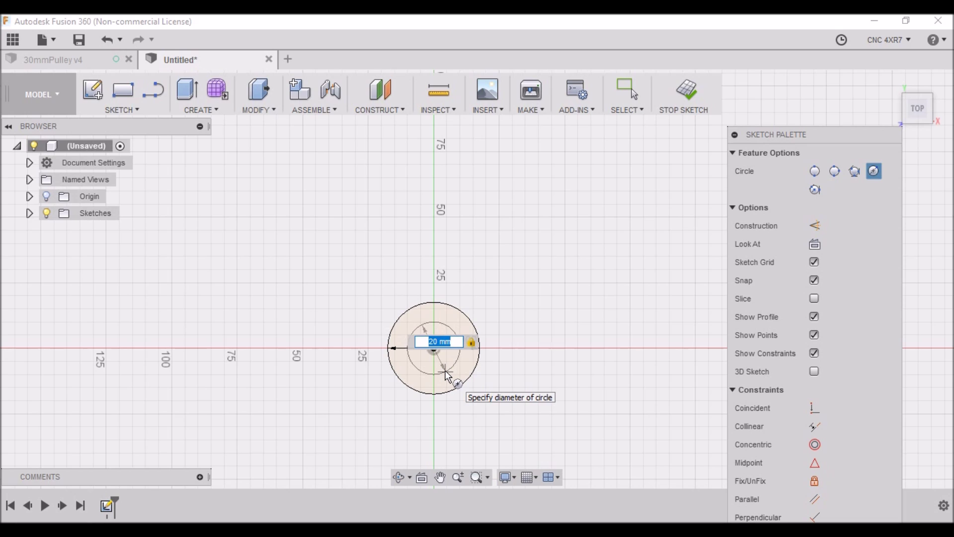
key("Return")
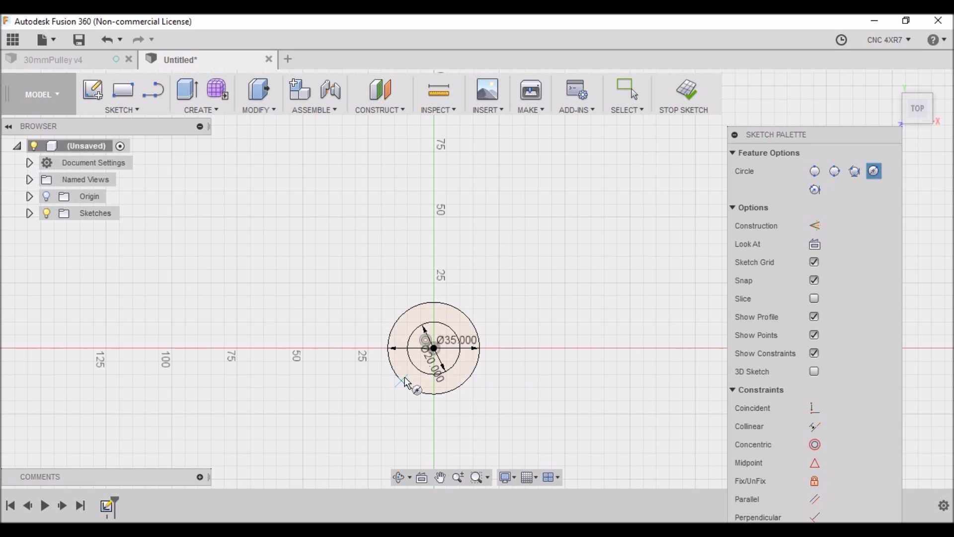
Add concentric 33 mm and 26 mm circles, then collapse the palette sections
left_click(434, 348)
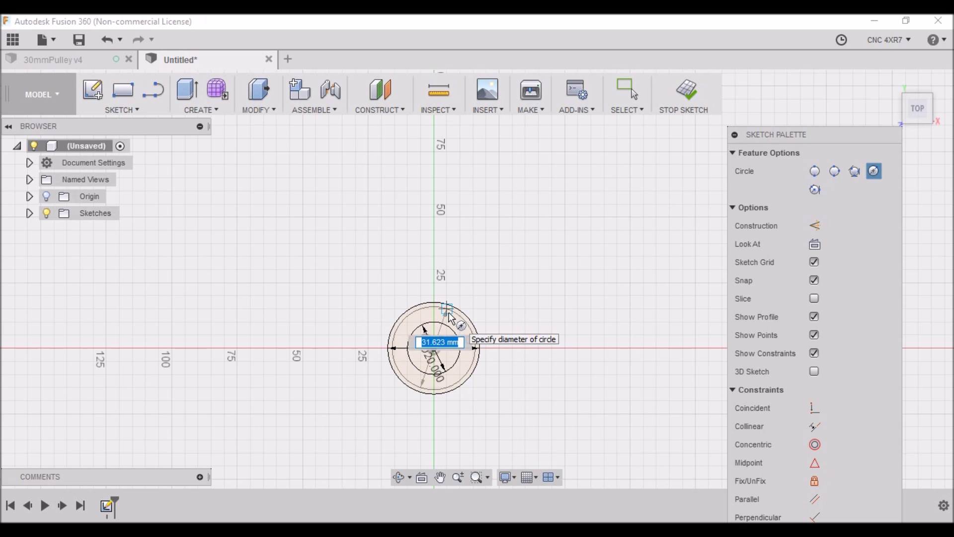
type("33")
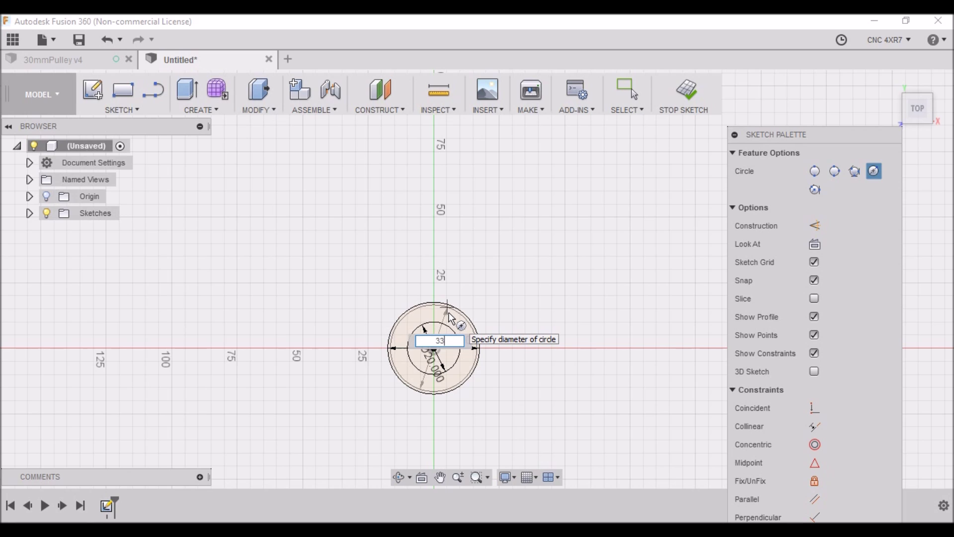
key("Tab")
key("Return")
scroll(466, 354, "up", 2)
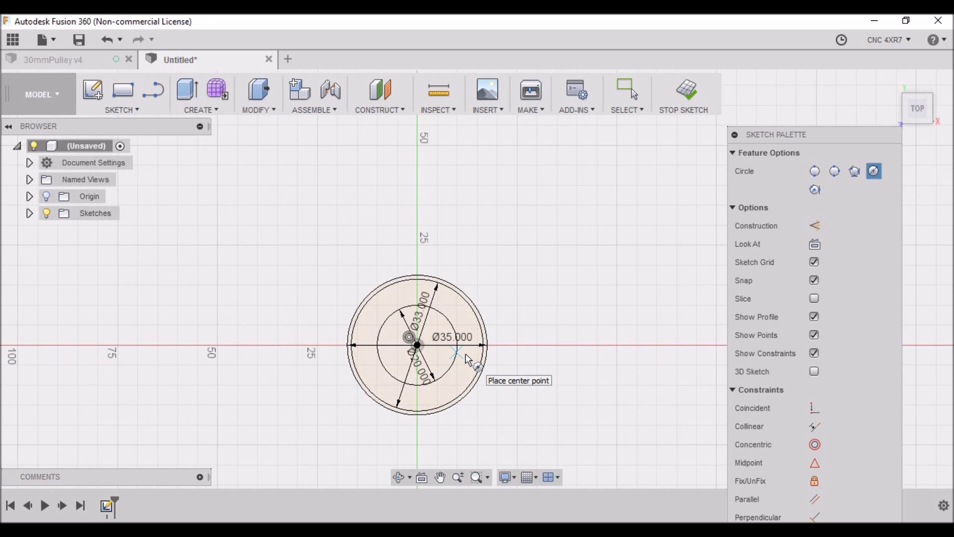
left_click(417, 345)
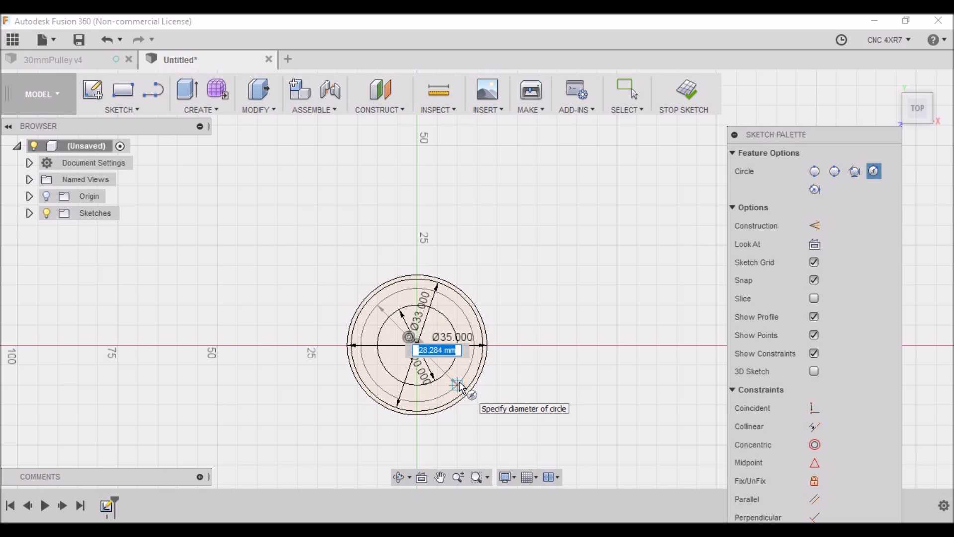
type("26")
key("Tab")
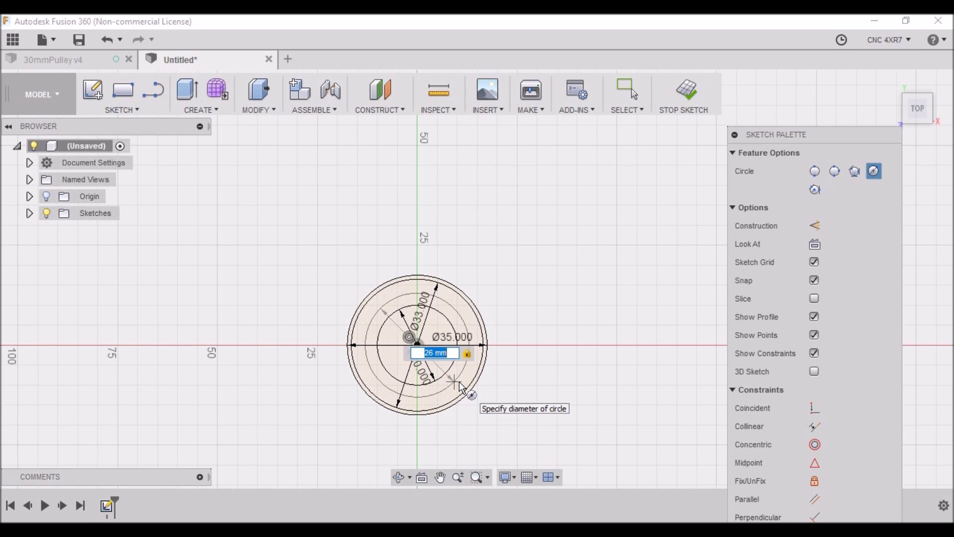
key("Return")
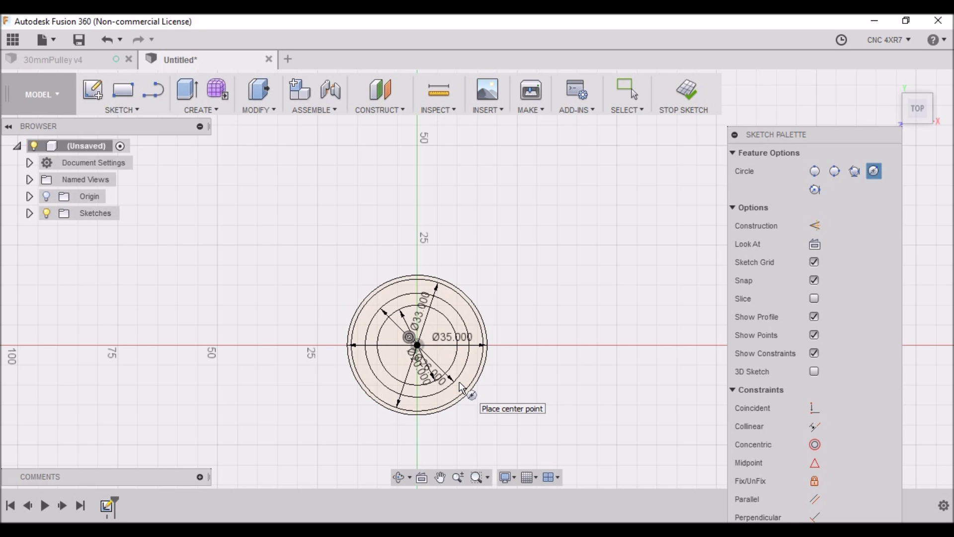
scroll(431, 375, "up", 5)
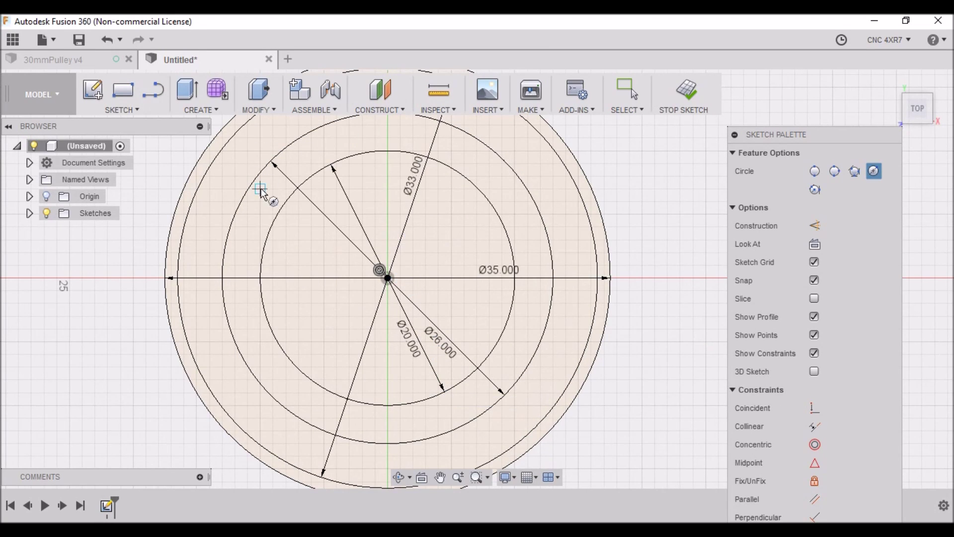
scroll(395, 363, "down", 3)
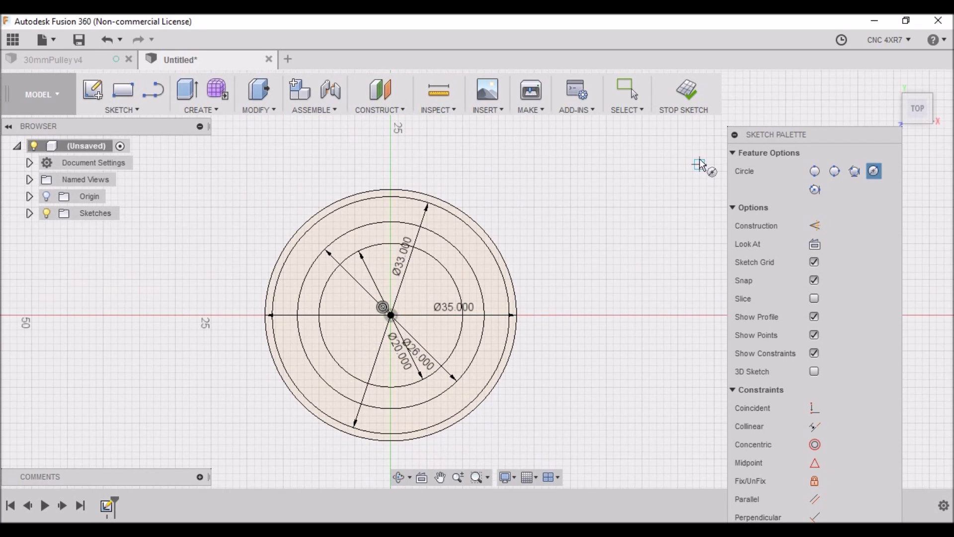
left_click(734, 154)
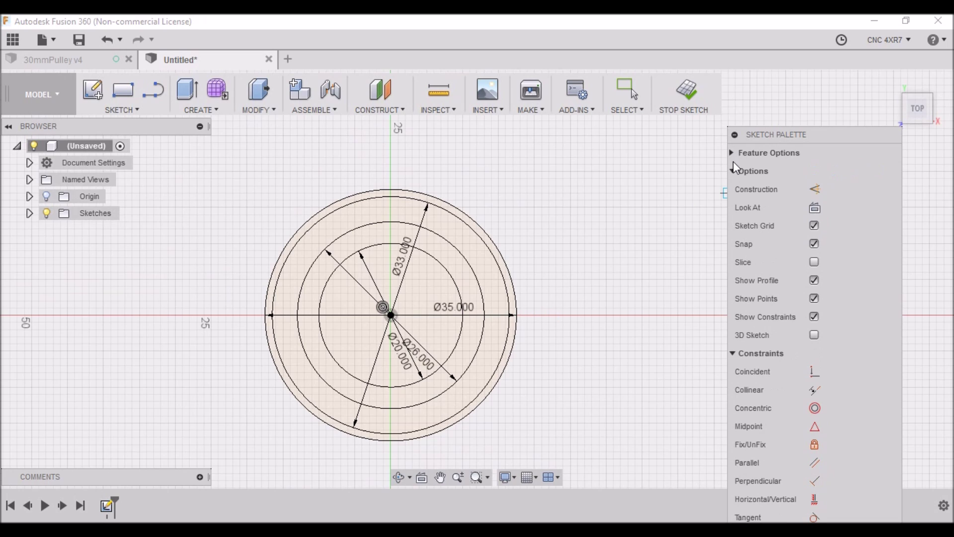
left_click(735, 353)
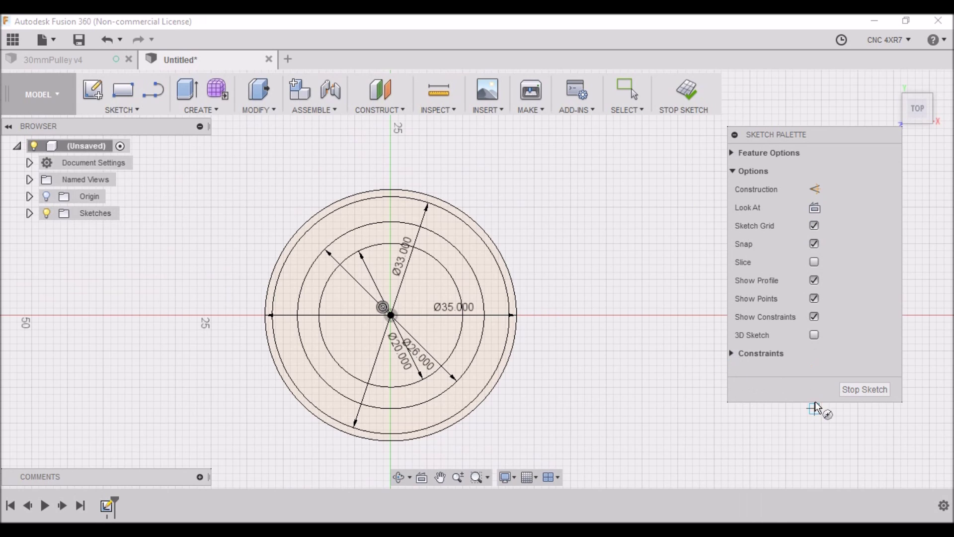
Finish the sketch and orbit to view the circles at an angle
left_click(858, 393)
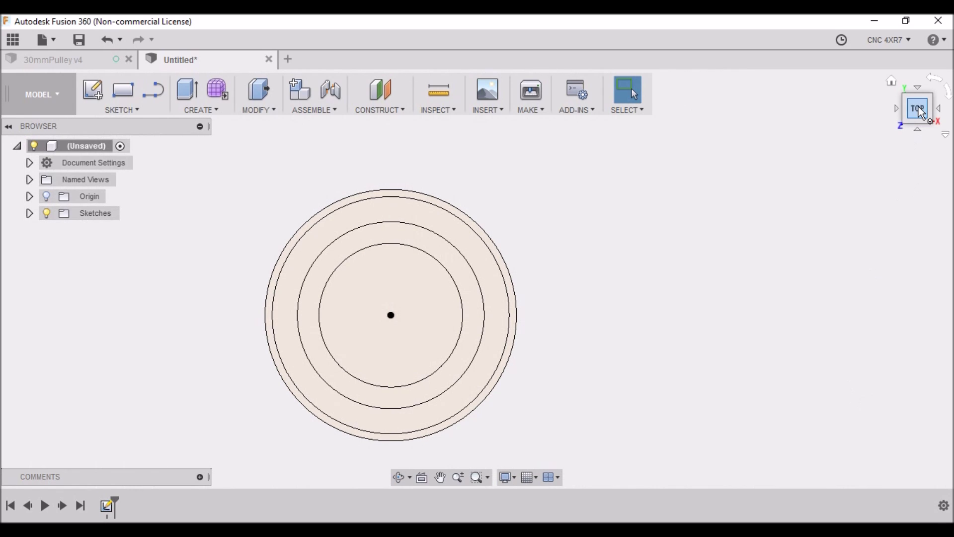
middle_click_drag(478, 275, 542, 280, "shift")
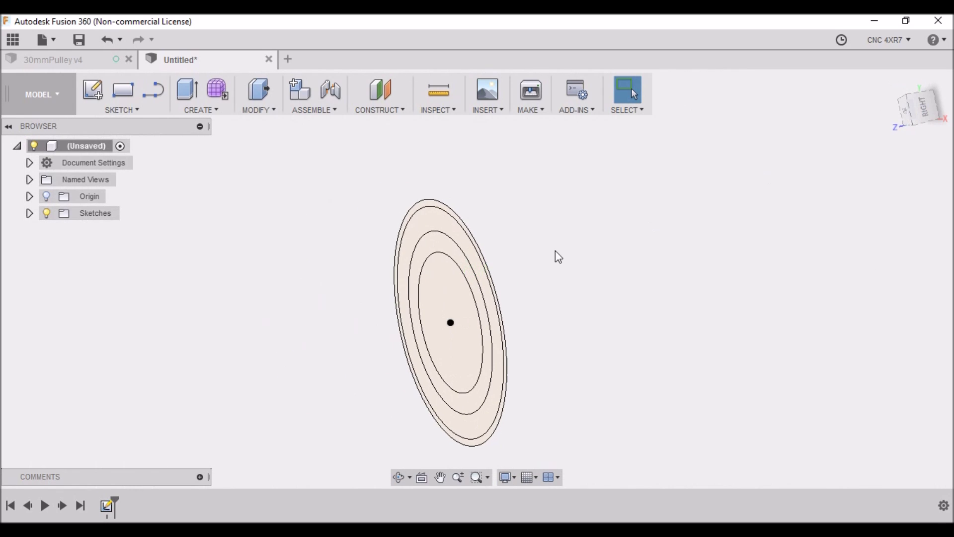
scroll(382, 315, "down", 3)
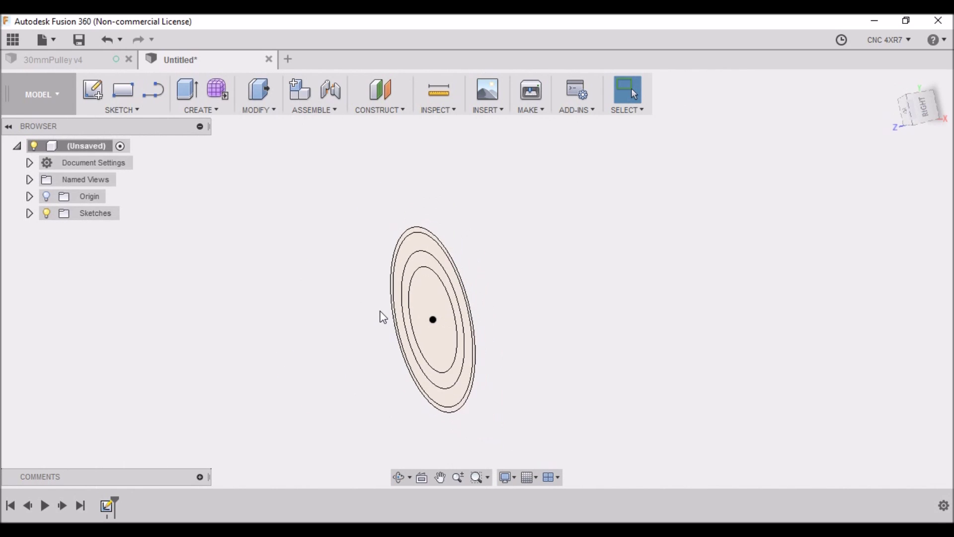
left_click(273, 111)
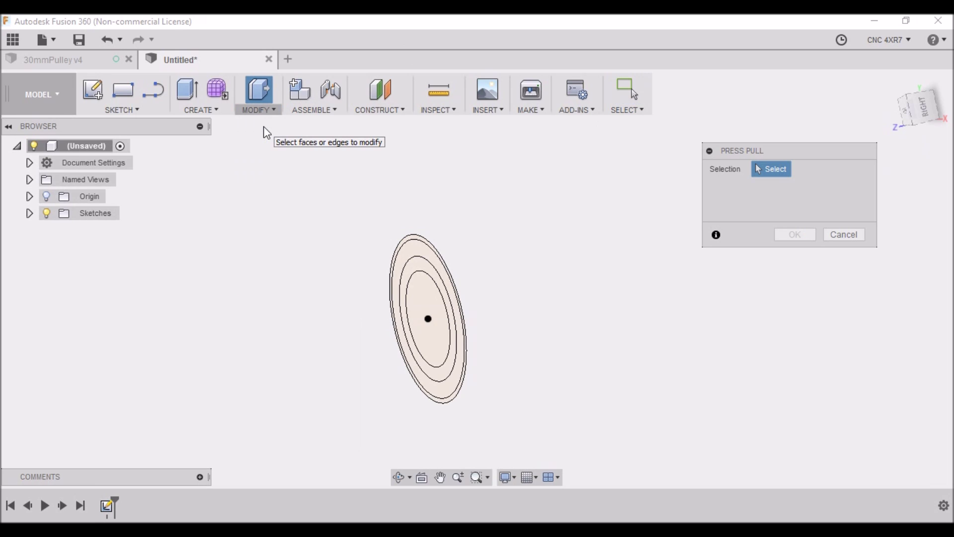
left_click(861, 238)
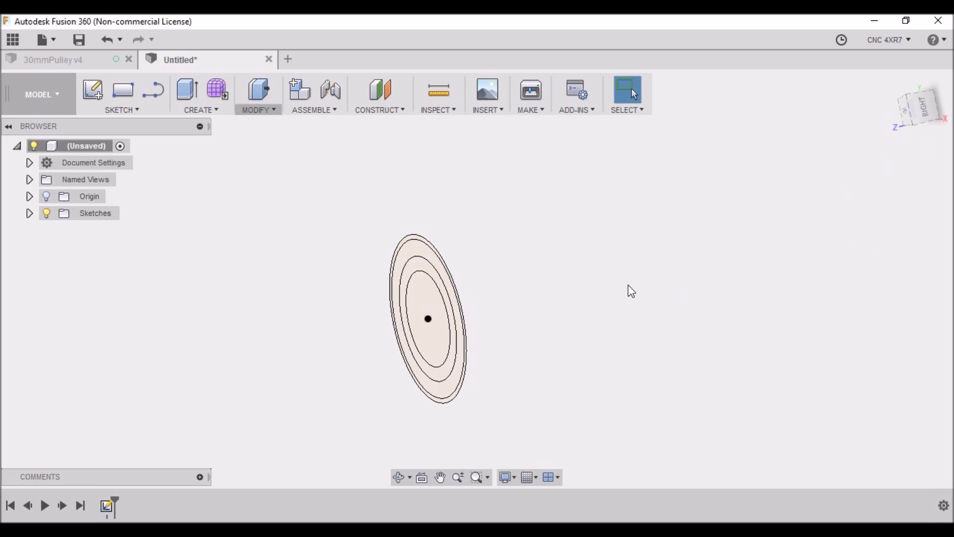
Extrude the outer and middle ring profiles 13 mm into a hollow tube body
left_click(434, 262)
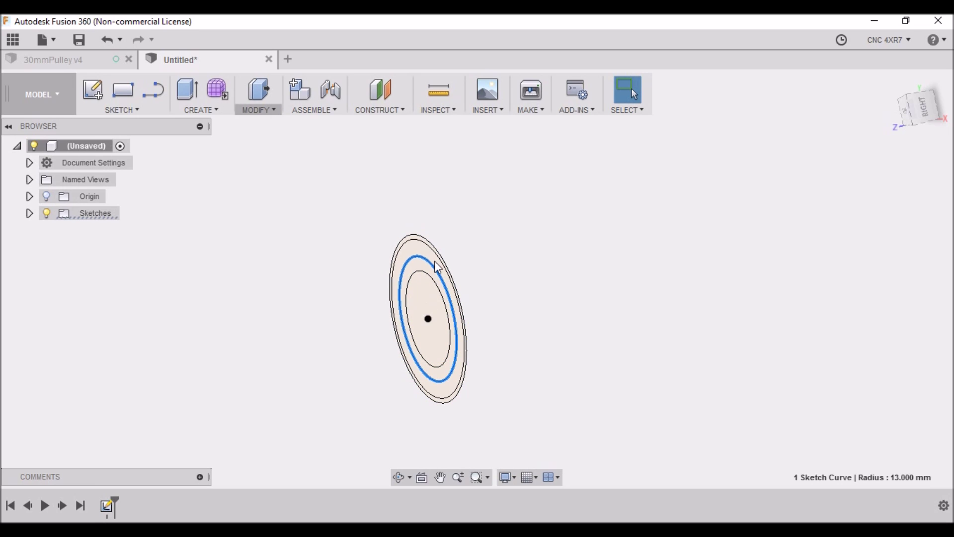
right_click(434, 261)
left_click(485, 242)
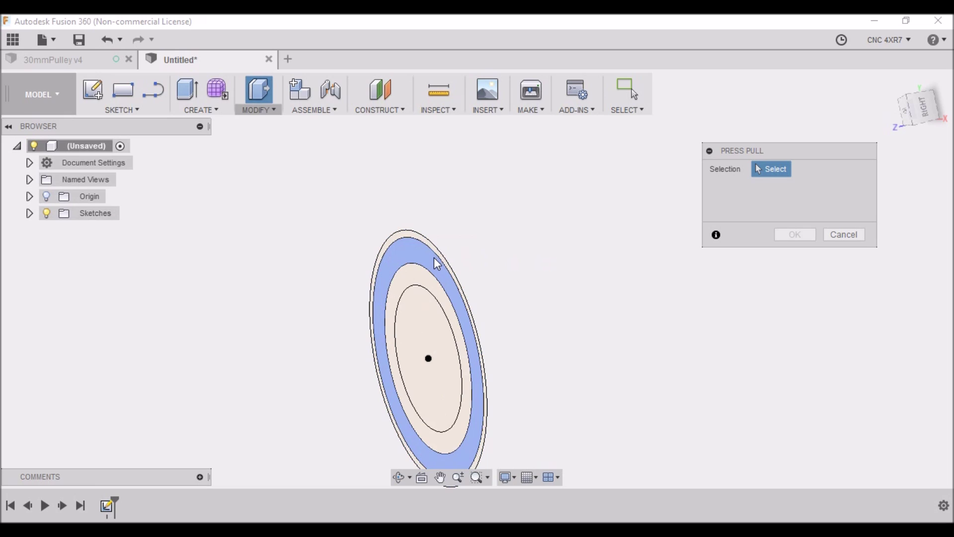
left_click(436, 260)
key("e")
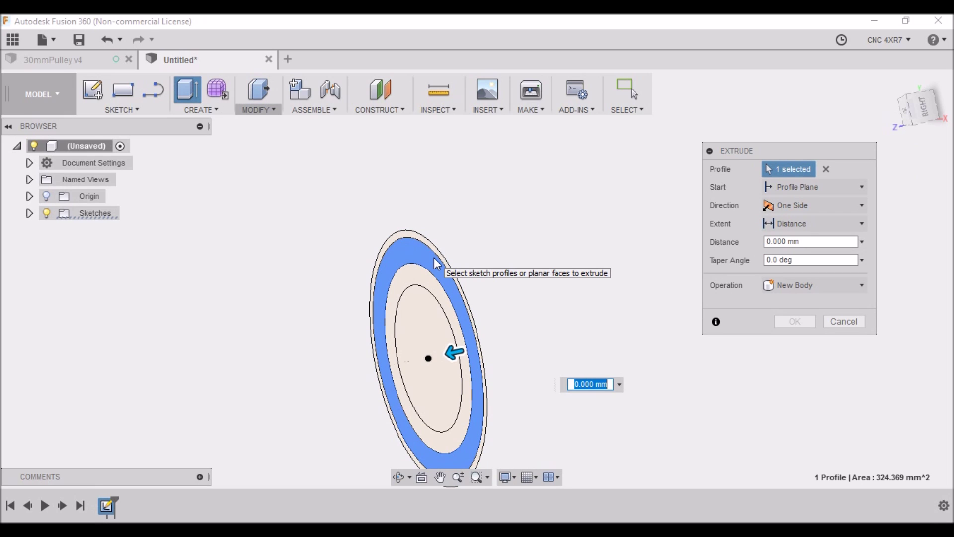
left_click(431, 279)
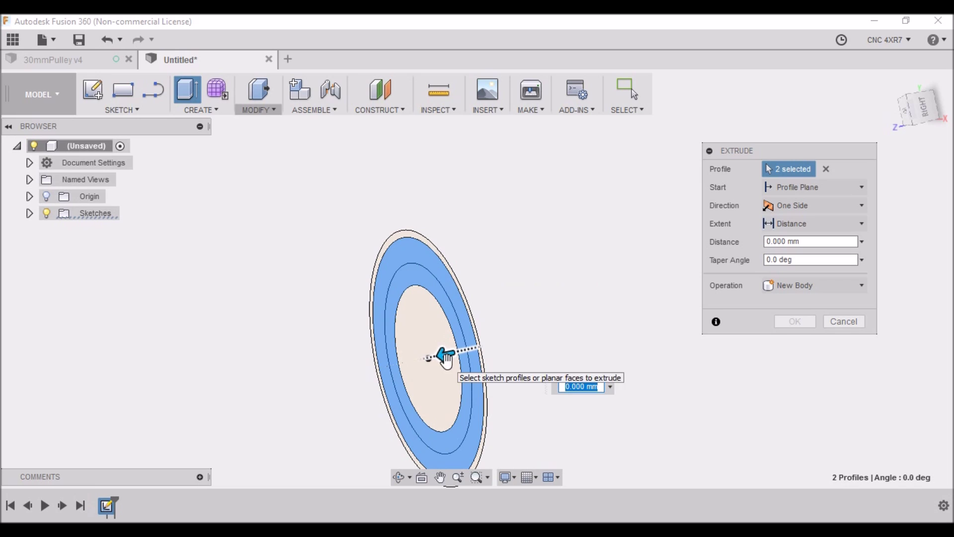
left_click_drag(368, 382, 314, 396)
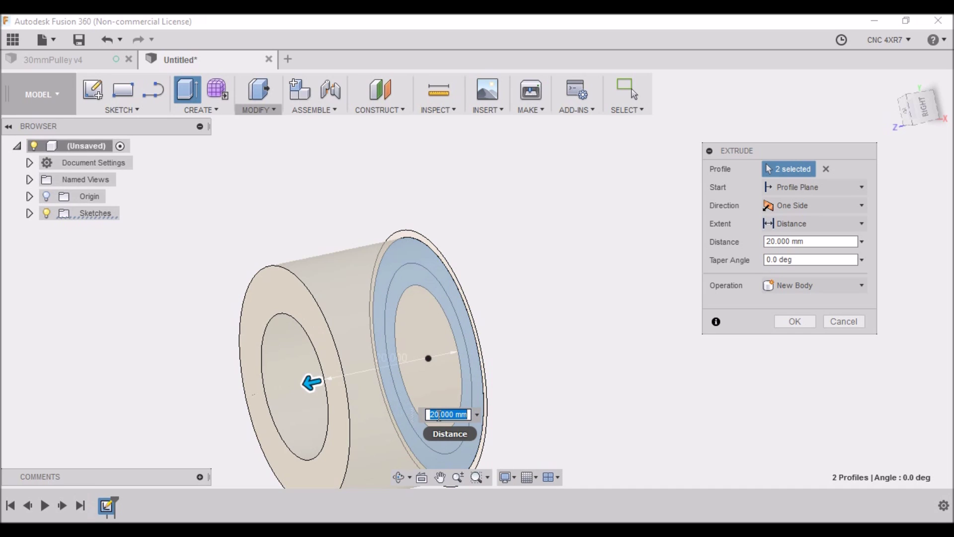
left_click(438, 414)
type("12")
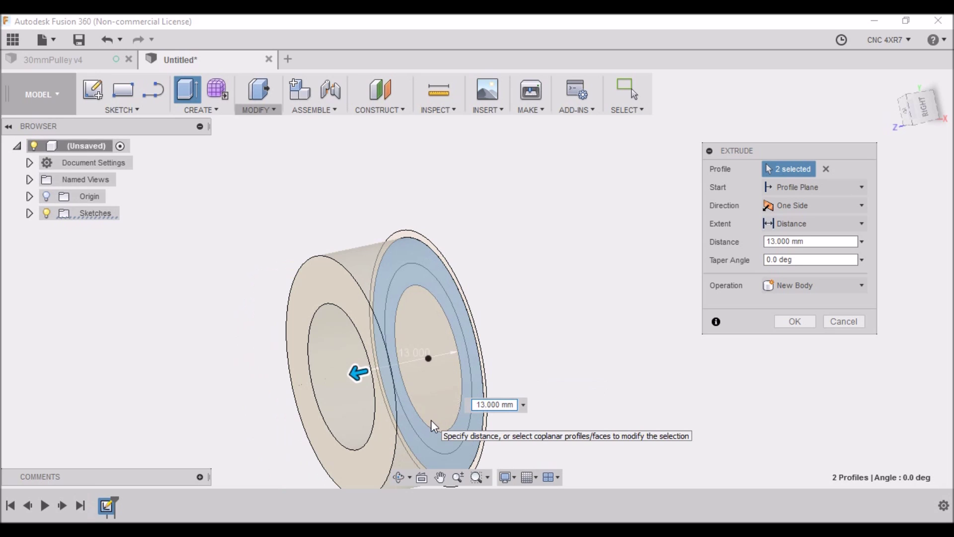
key("Return")
scroll(368, 304, "down", 3)
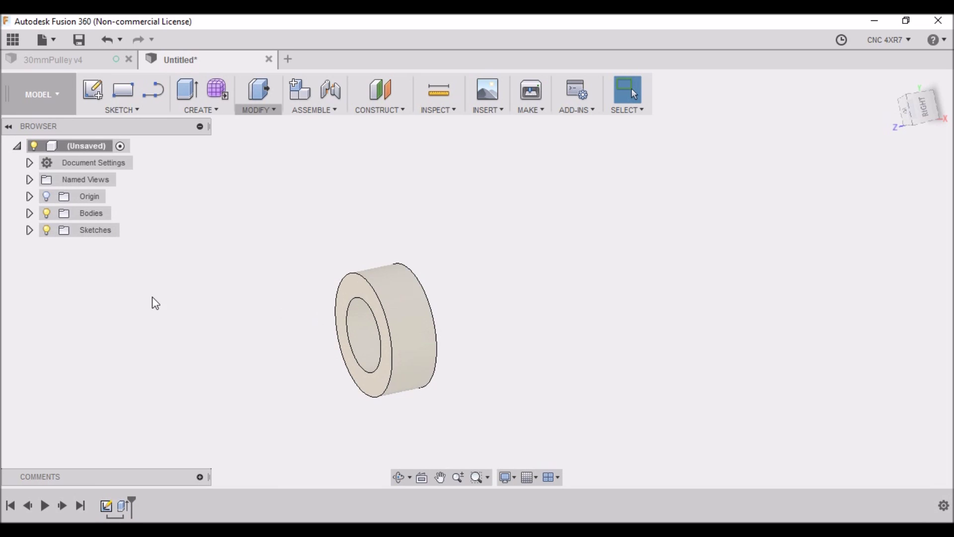
Make Sketch1 visible again and orbit to face the tube's sketched end
left_click(30, 231)
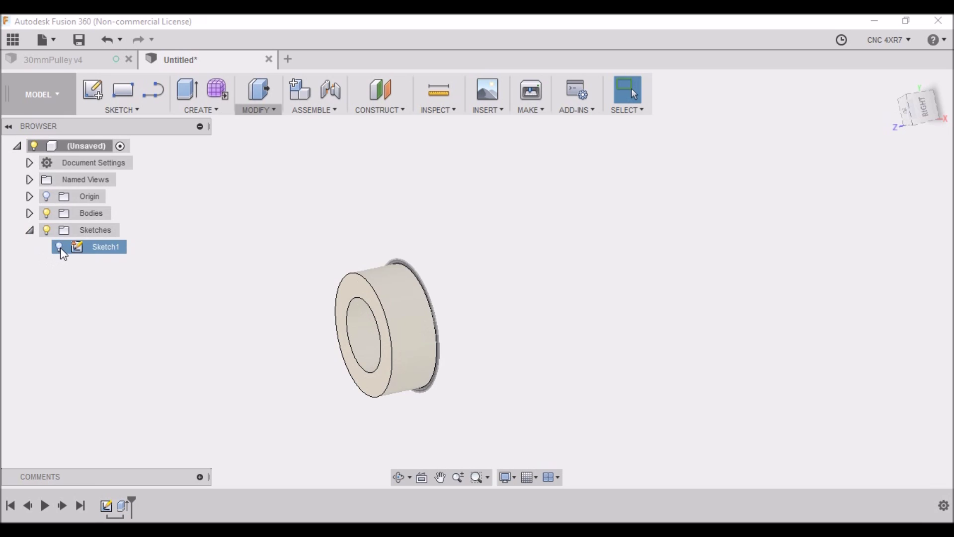
scroll(328, 305, "up", 2)
scroll(590, 279, "down", 4)
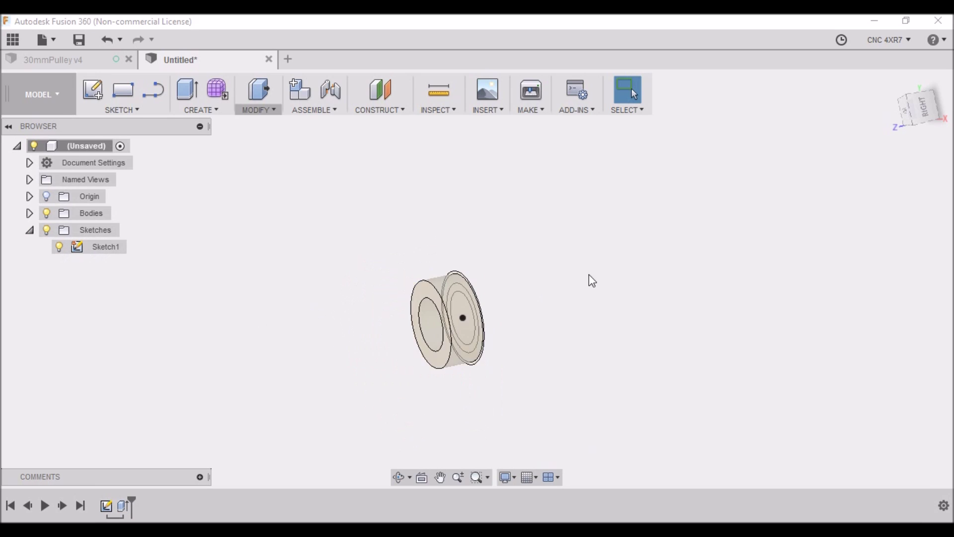
scroll(449, 324, "up", 5)
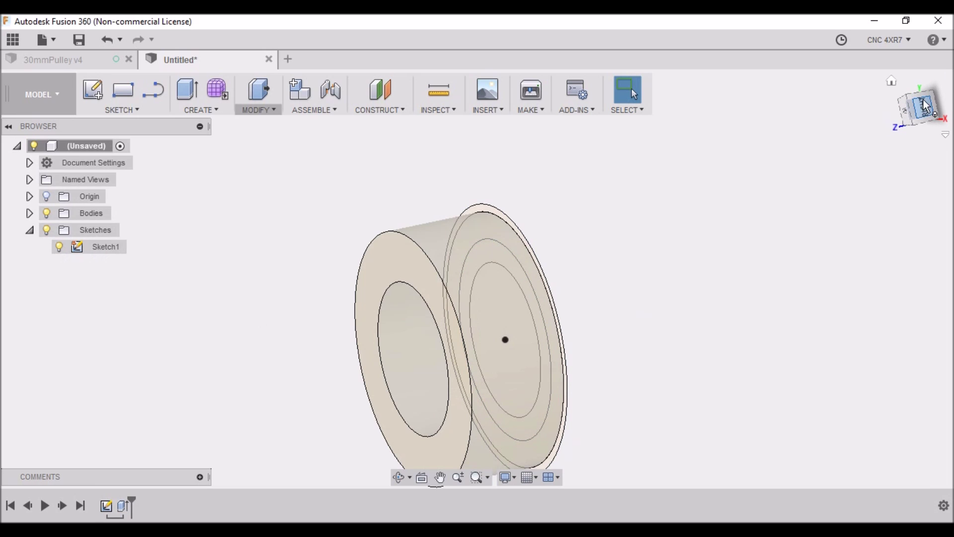
mouse_move(502, 268)
middle_mouse_down("shift")
mouse_move(477, 279)
mouse_move(484, 271)
middle_mouse_up("shift")
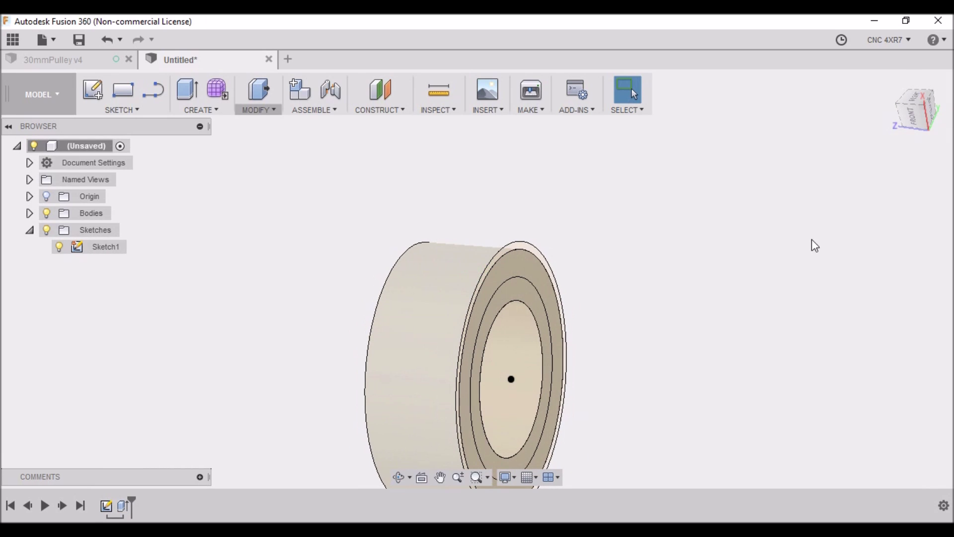
right_click(539, 259)
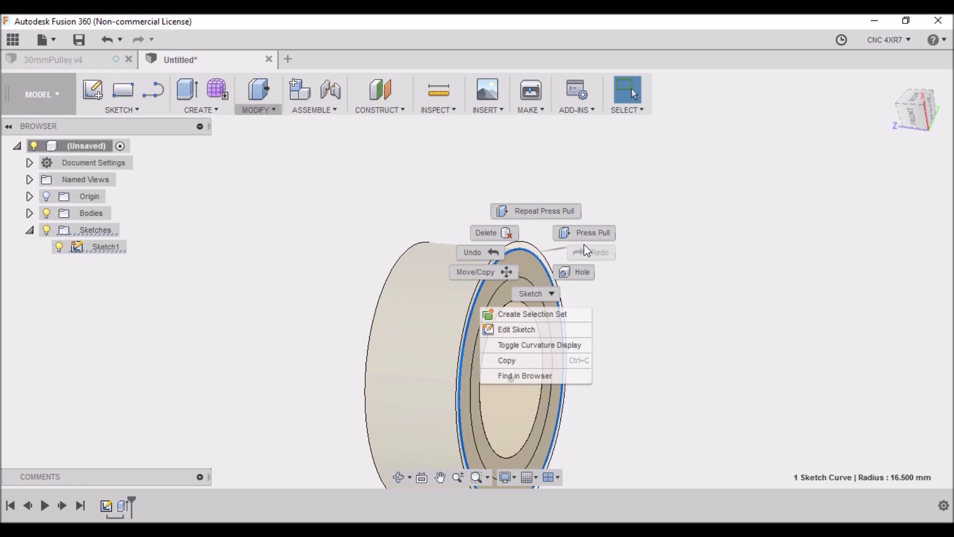
Join a -2 mm extrusion of the outer and middle ring profiles onto the end face
left_click(586, 234)
left_click(539, 257)
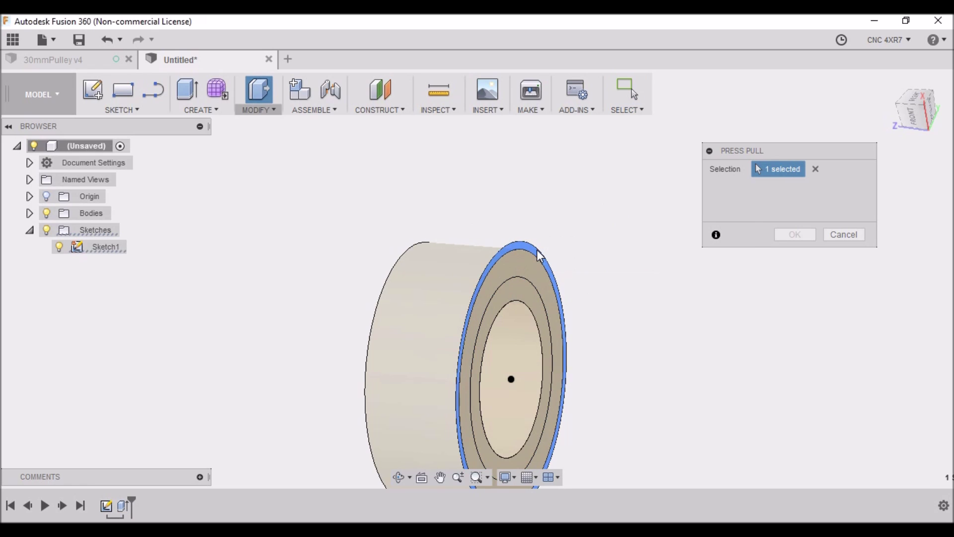
left_click(532, 265)
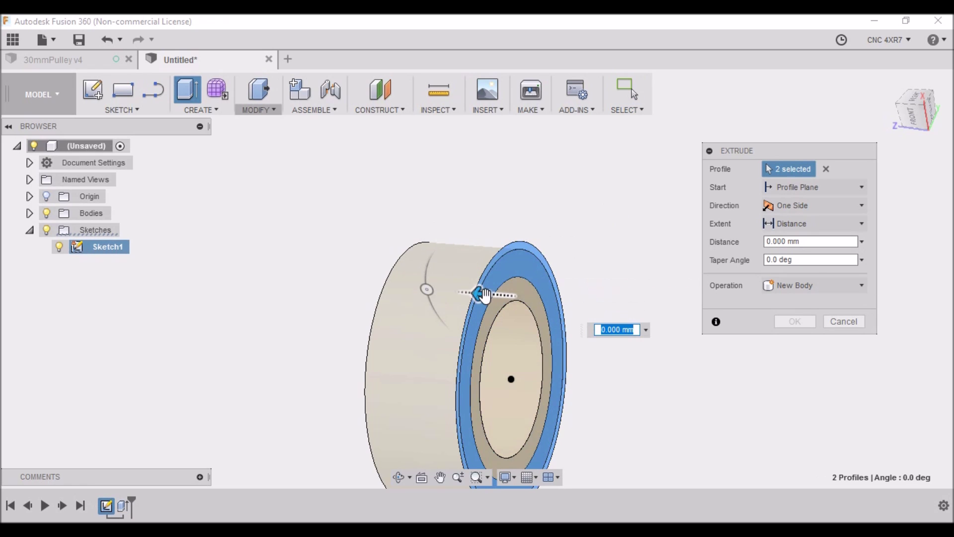
left_click_drag(485, 295, 549, 298)
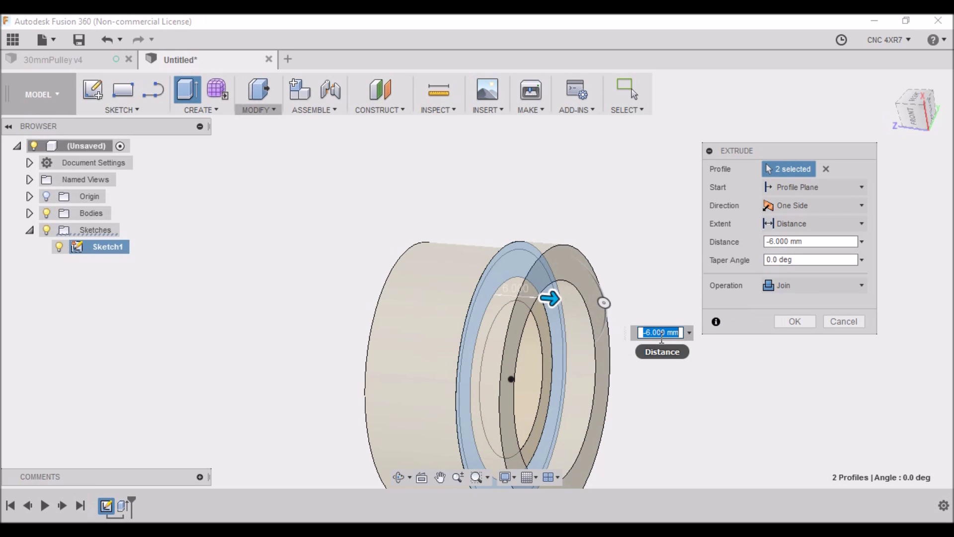
key("BackSpace")
type("-2.")
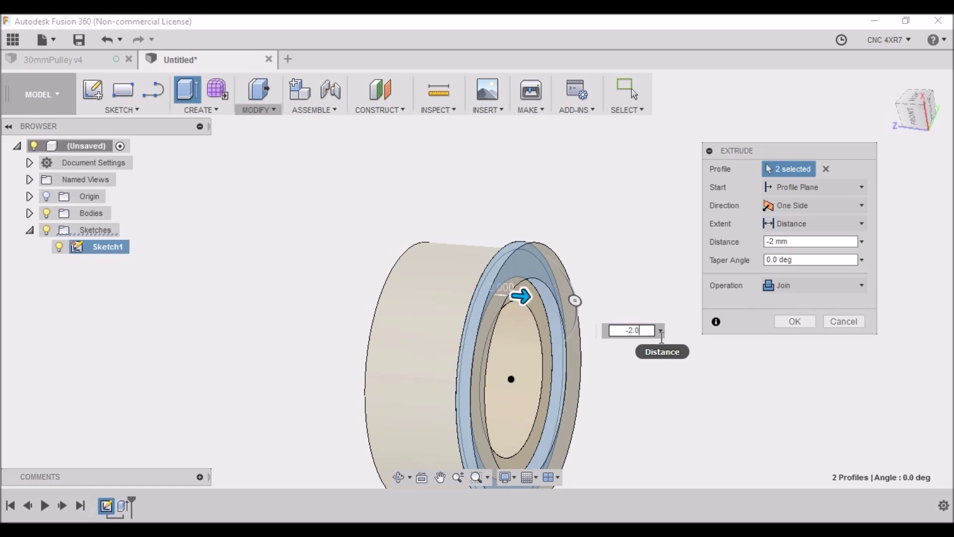
key("Return")
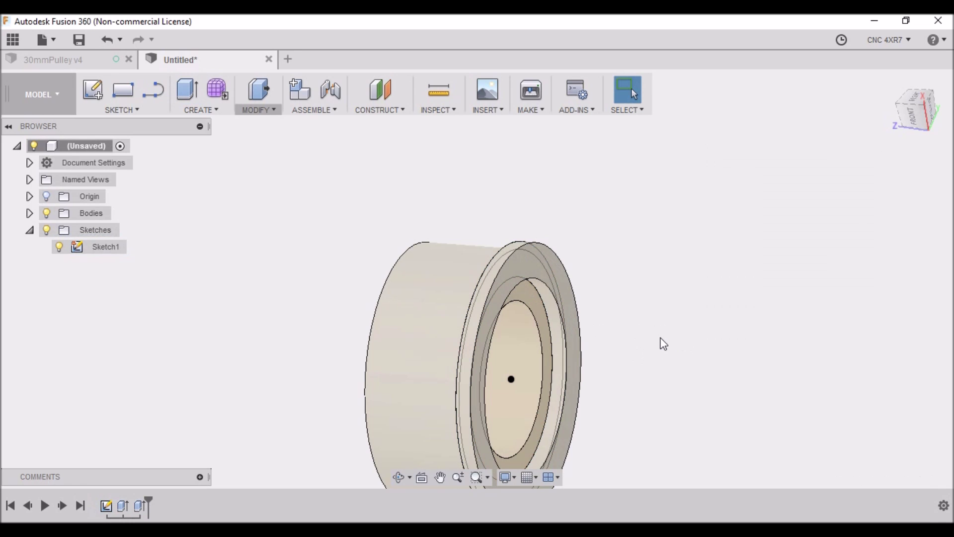
Cut the inner ring profile 4 mm into the body, then hide Sketch1
middle_click_drag(477, 278, 440, 281, "shift")
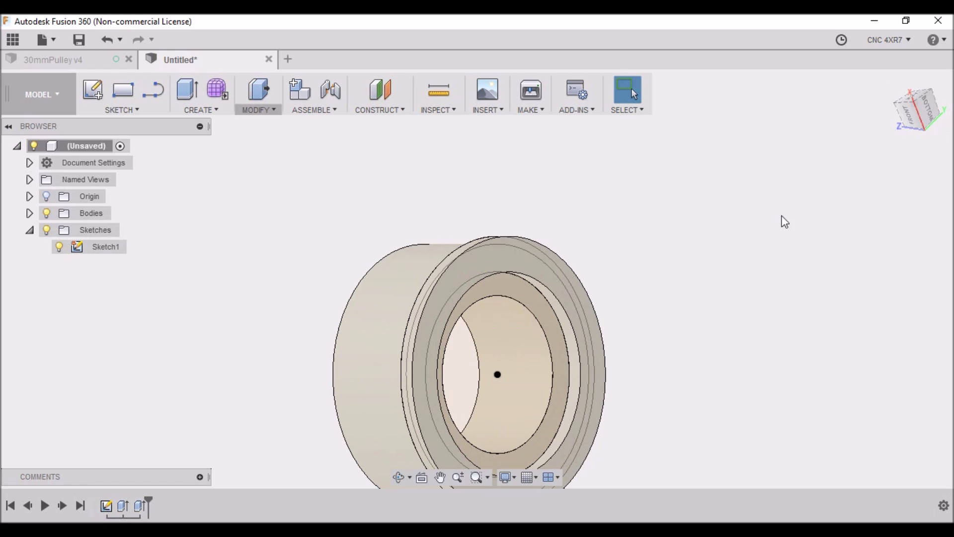
right_click(545, 312)
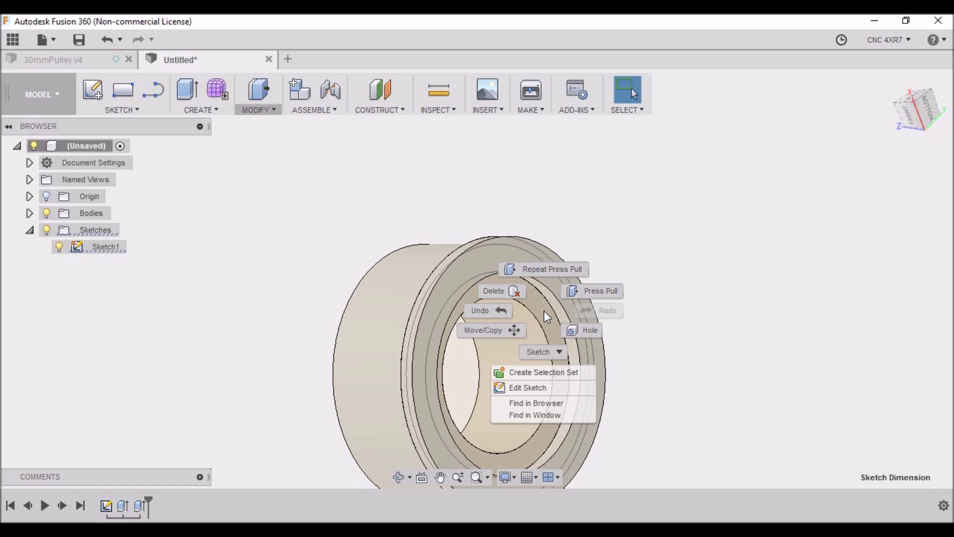
left_click(579, 291)
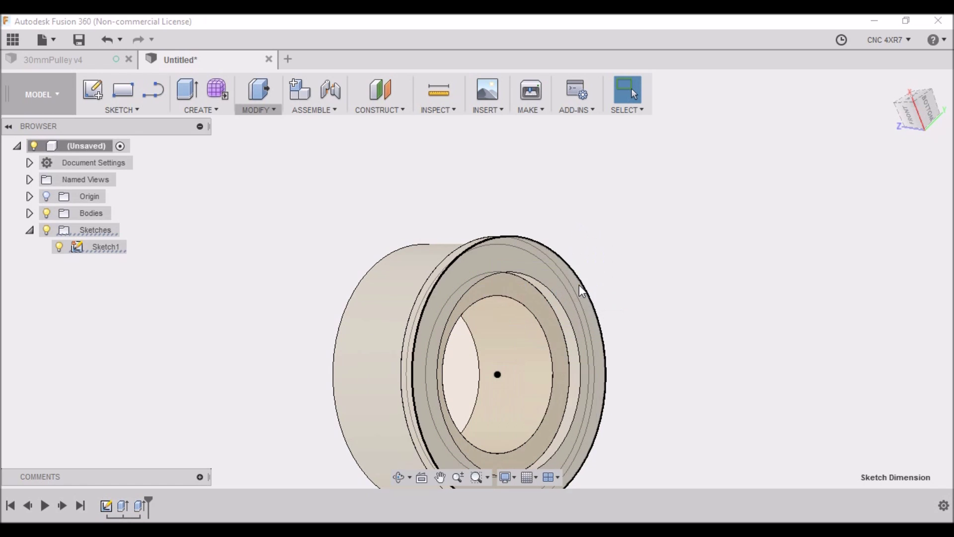
left_click(547, 313)
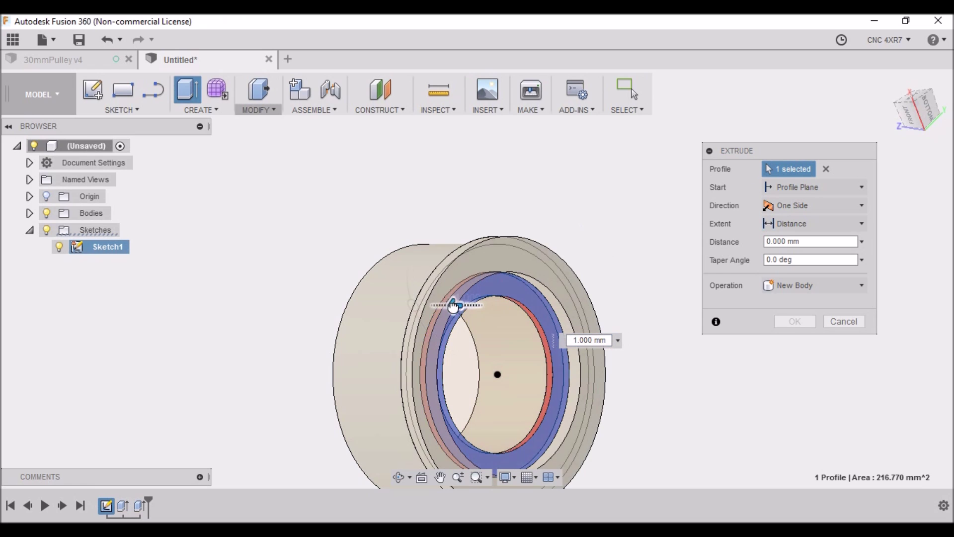
left_click_drag(453, 307, 443, 305)
type("4")
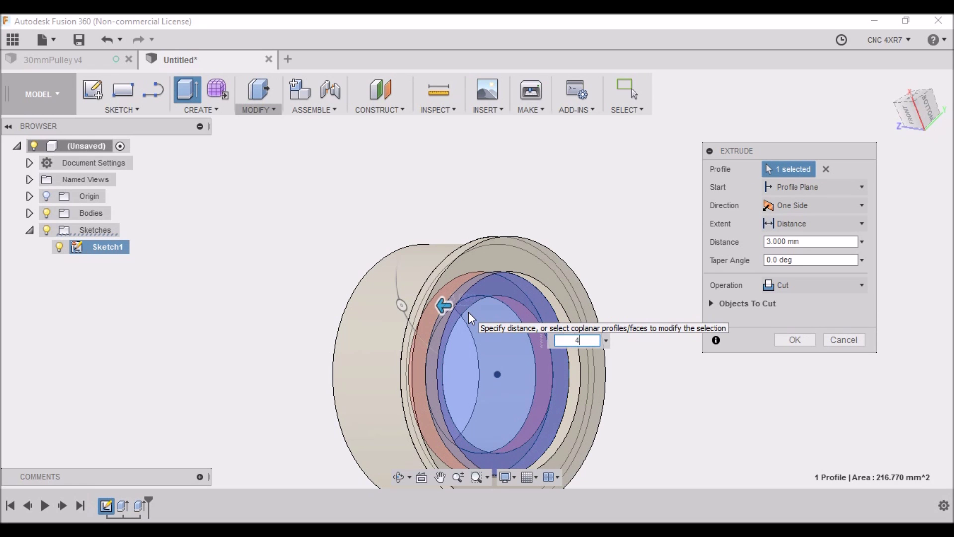
key("Return")
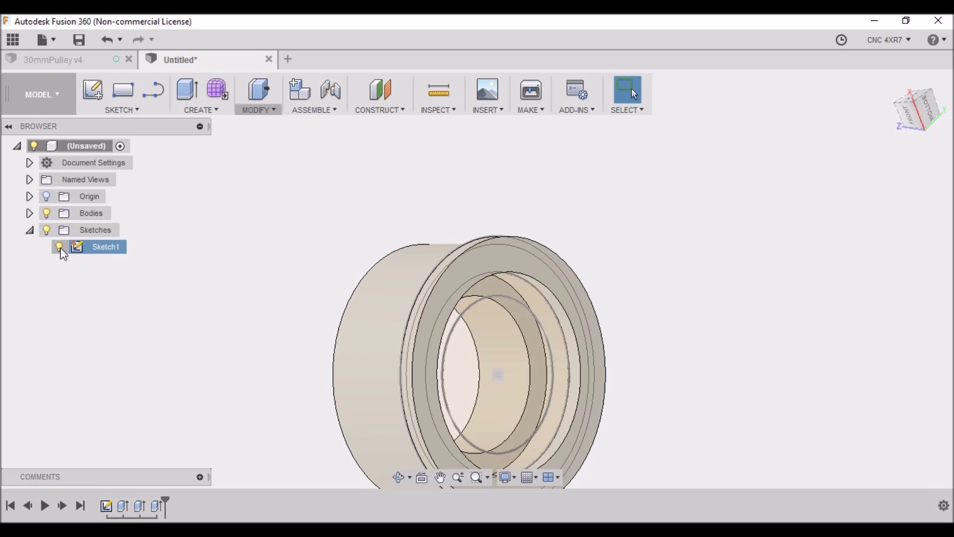
left_click(48, 231)
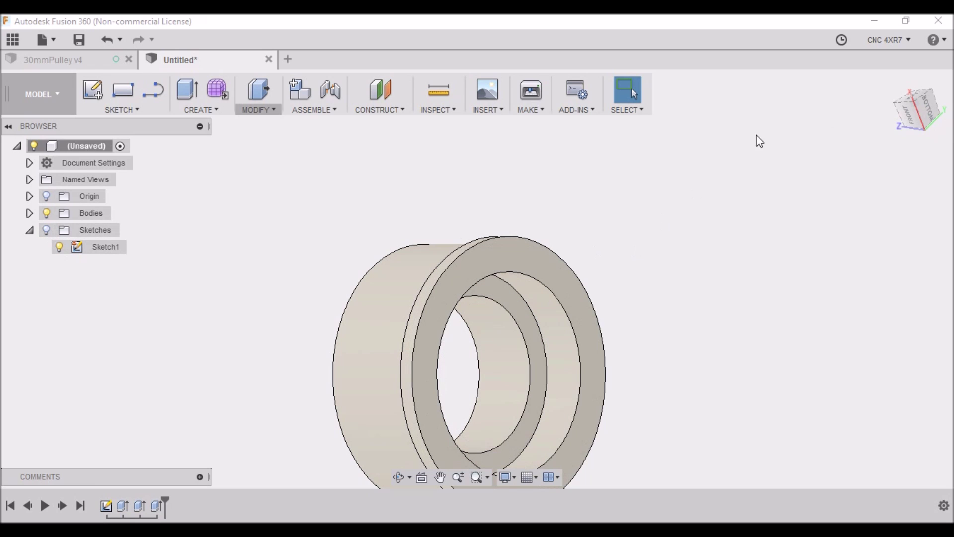
Orbit around the roller to view its side profile
middle_click_drag(477, 274, 380, 296, "shift")
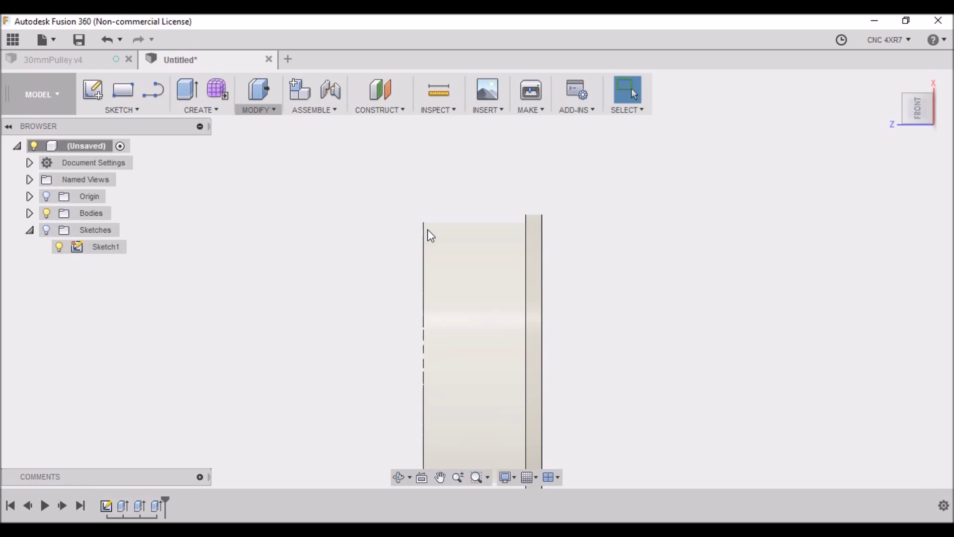
left_click(224, 110)
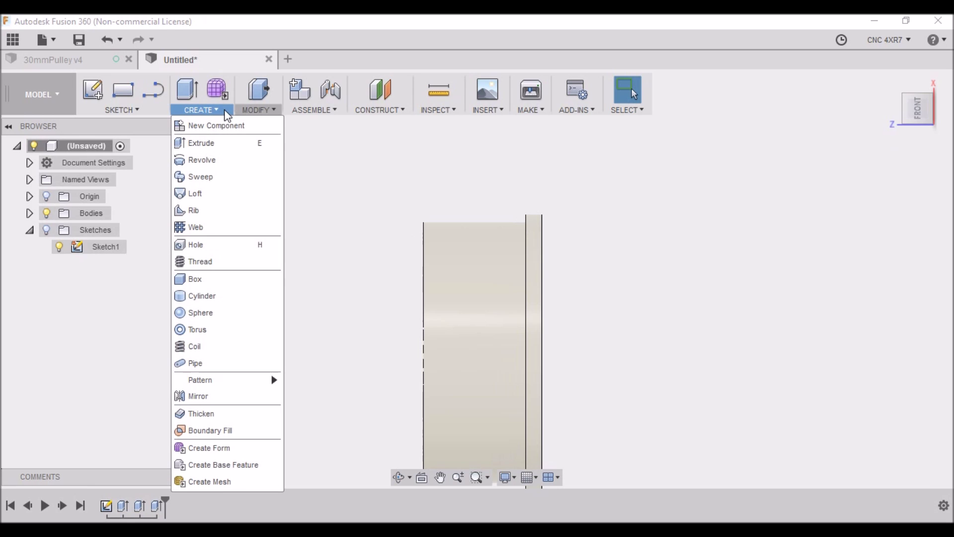
Draft the outer cylindrical face -2.0 deg, using the end face as parting plane
left_click(273, 111)
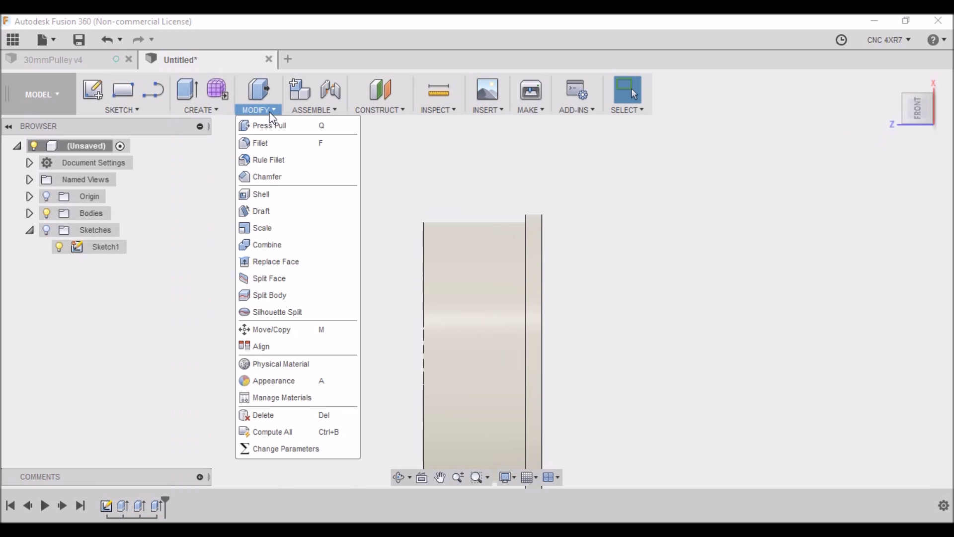
left_click(273, 212)
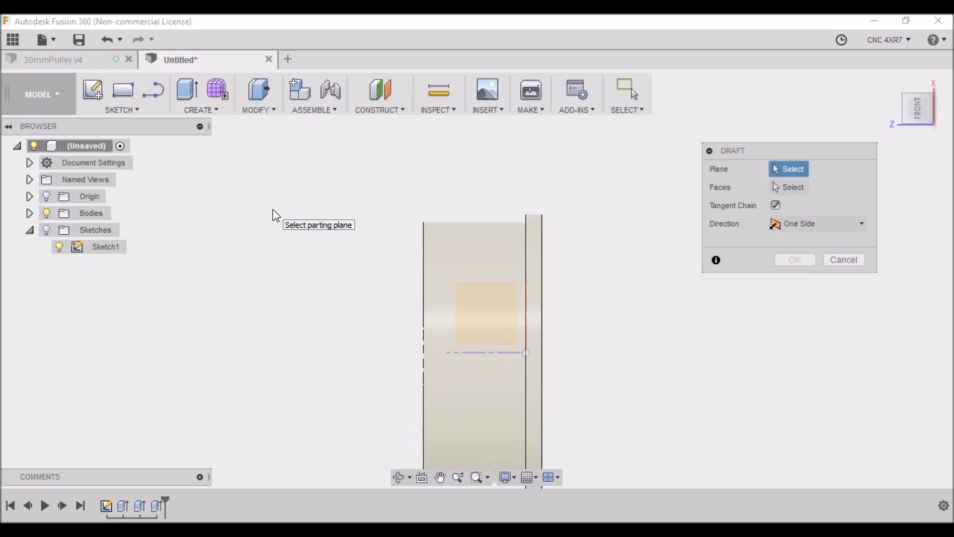
middle_click_drag(456, 242, 539, 221, "shift")
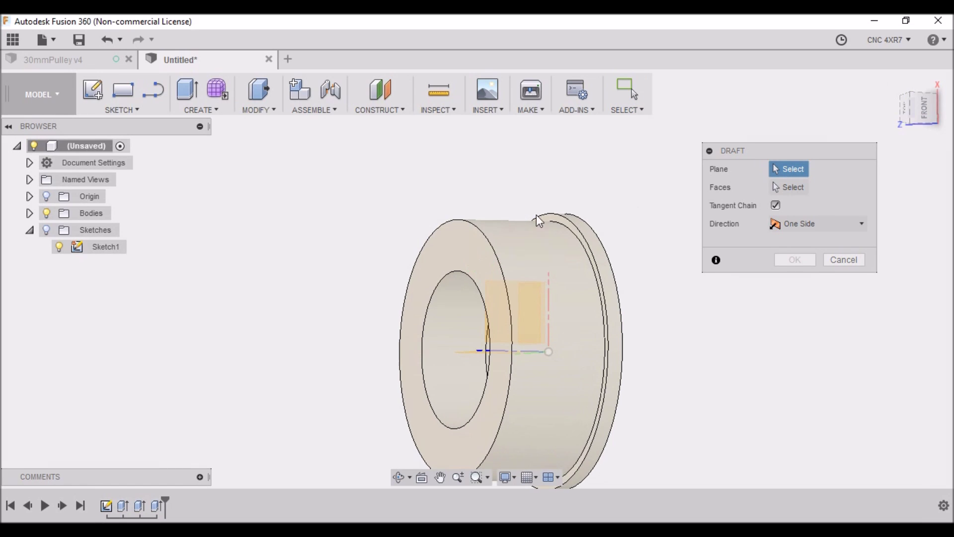
left_click(466, 240)
left_click(548, 240)
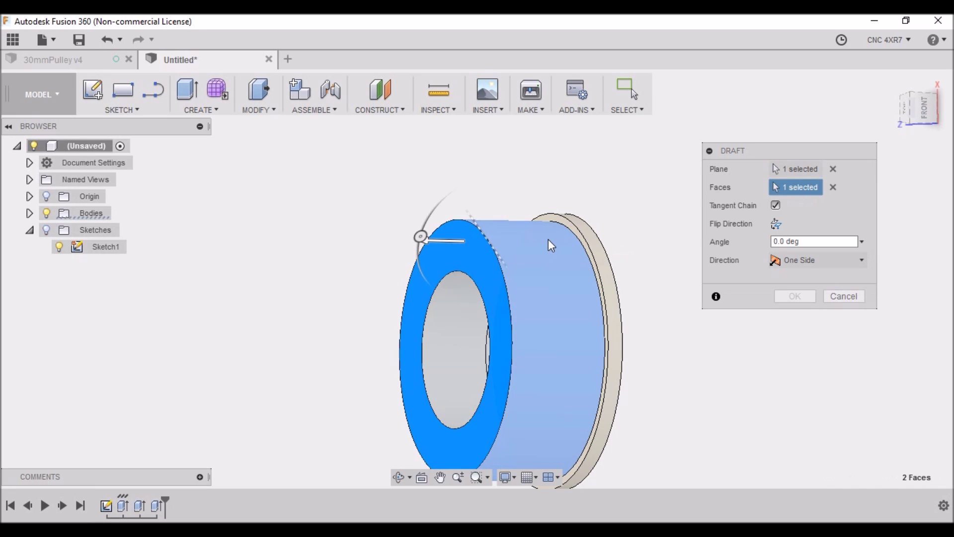
left_click(928, 110)
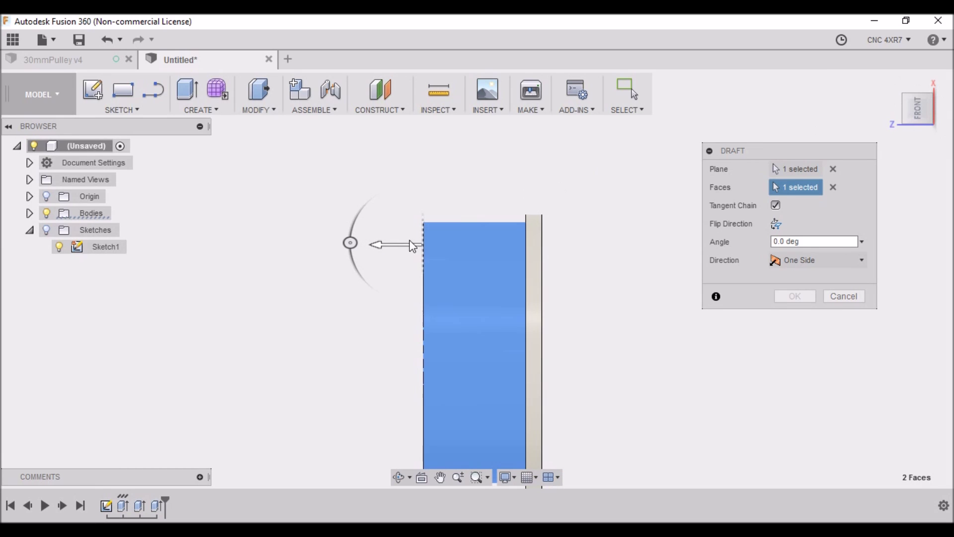
left_click(777, 242)
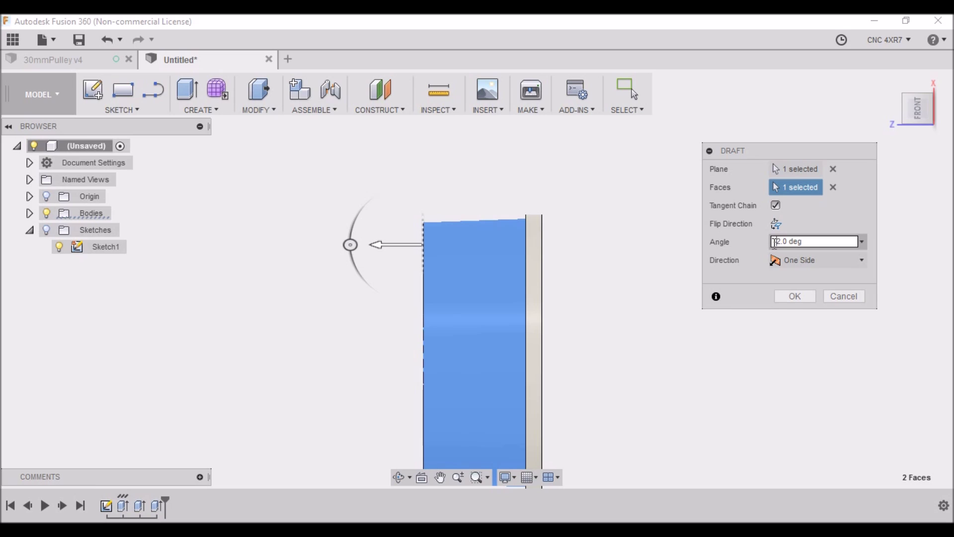
type("-")
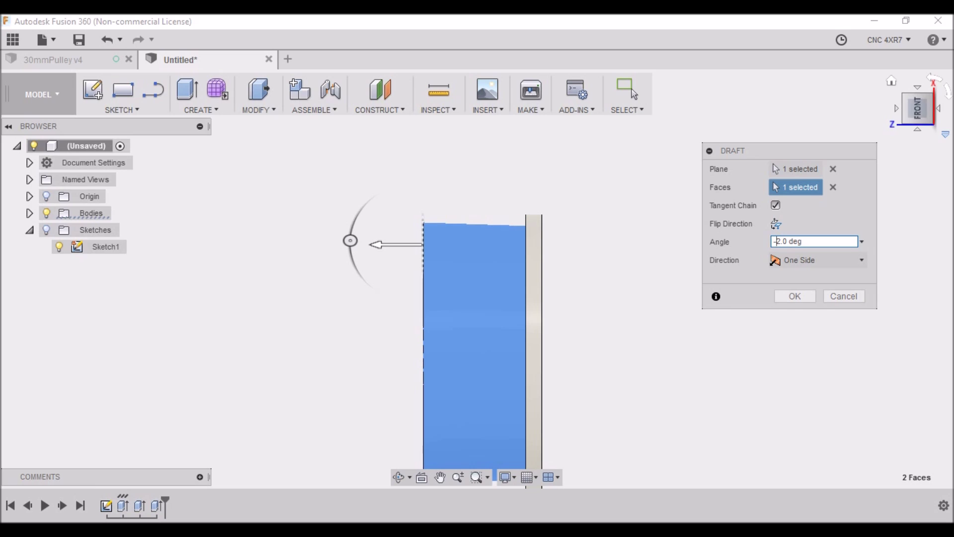
left_click(903, 95)
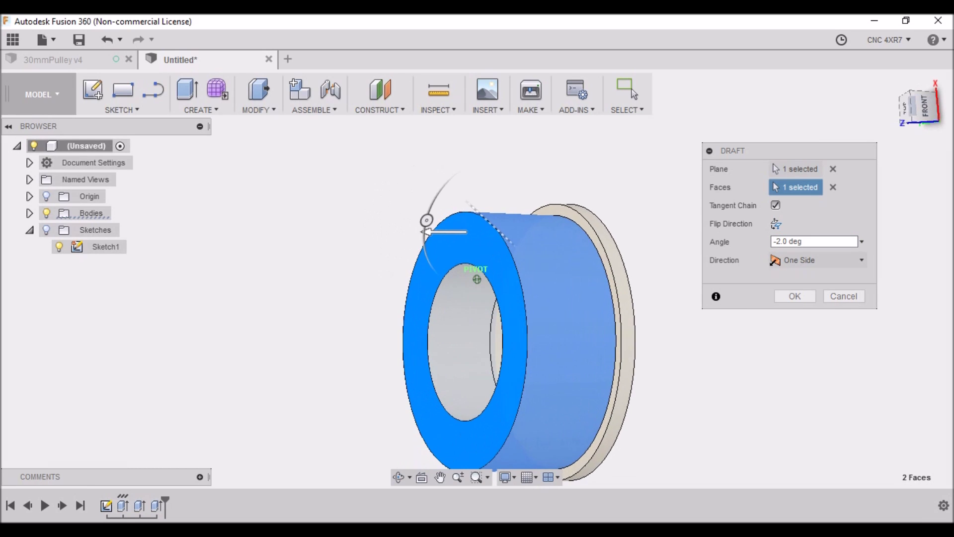
left_click(794, 296)
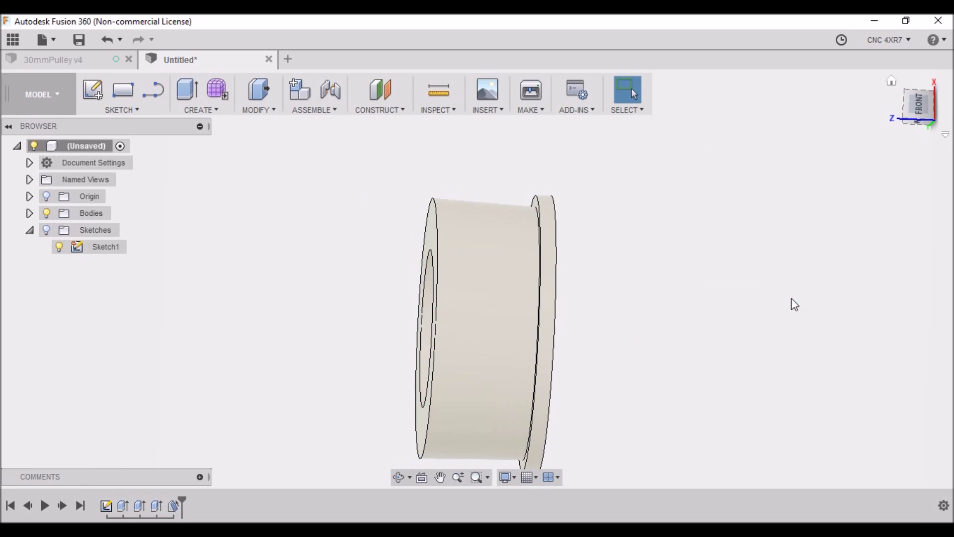
Return to the FRONT view and open the MODIFY commands list
left_click(920, 103)
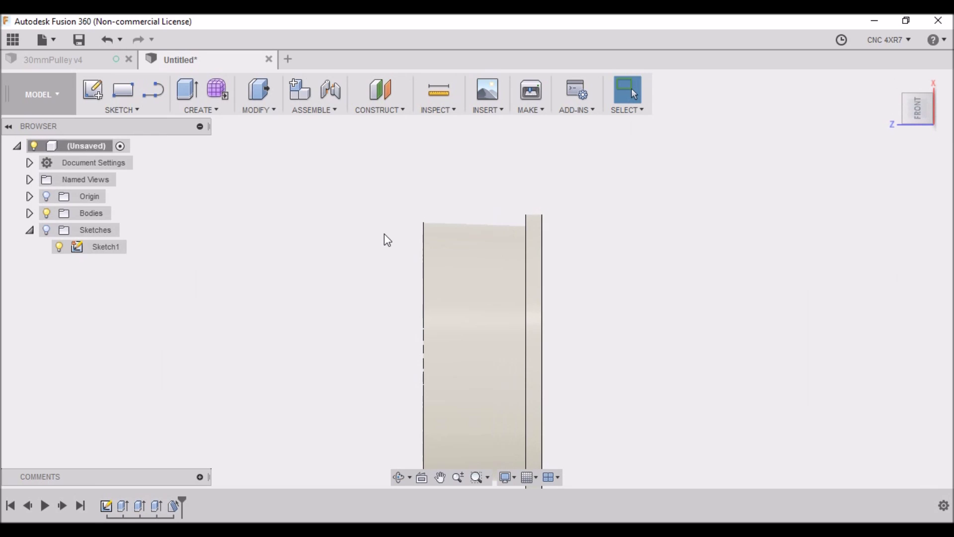
left_click(256, 111)
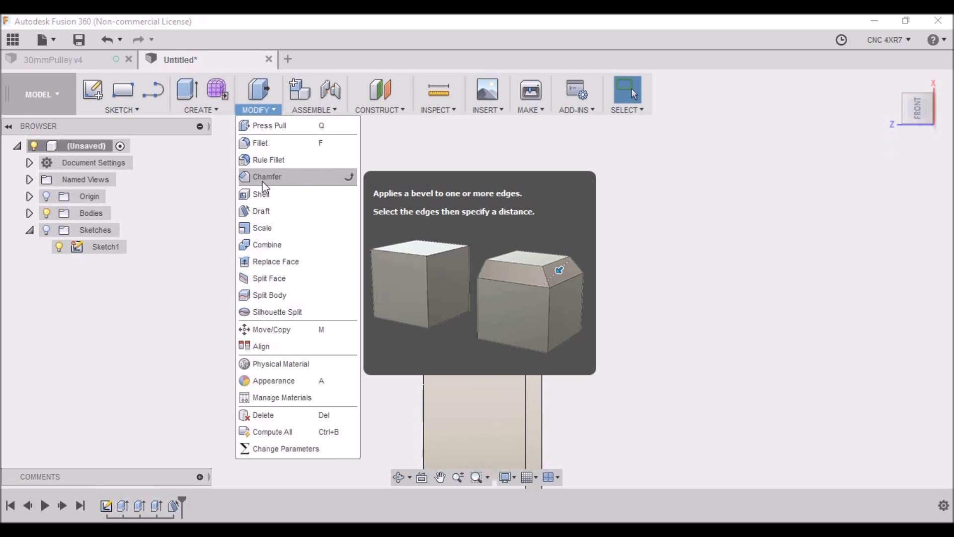
Start a fillet and select the four edges of the roller's end rim
left_click(266, 146)
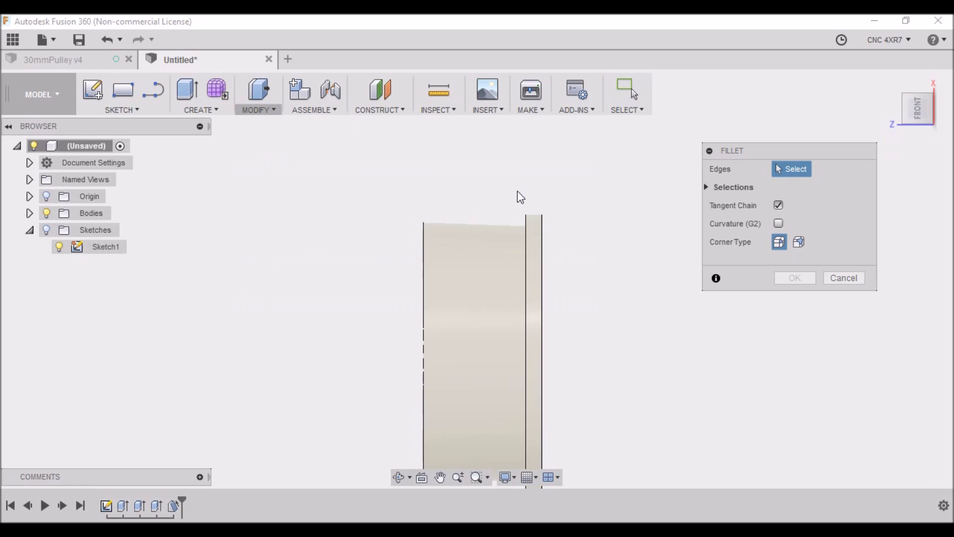
left_click(922, 114)
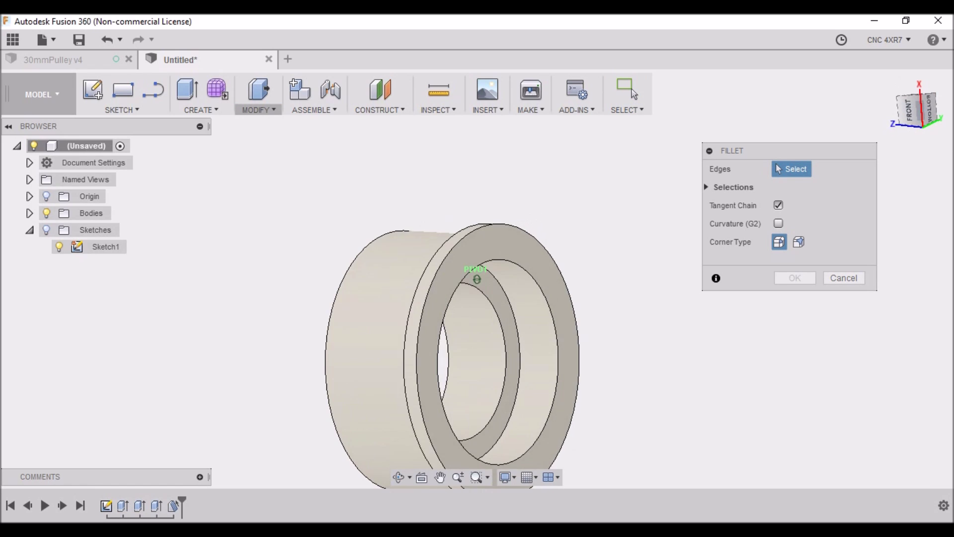
left_click(491, 268)
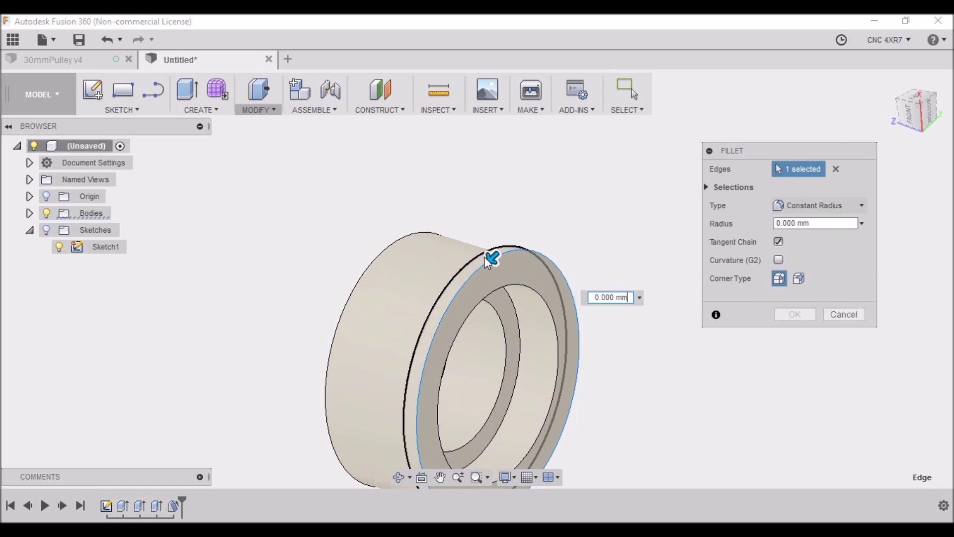
left_click(478, 246)
left_click(474, 246)
left_click(499, 292)
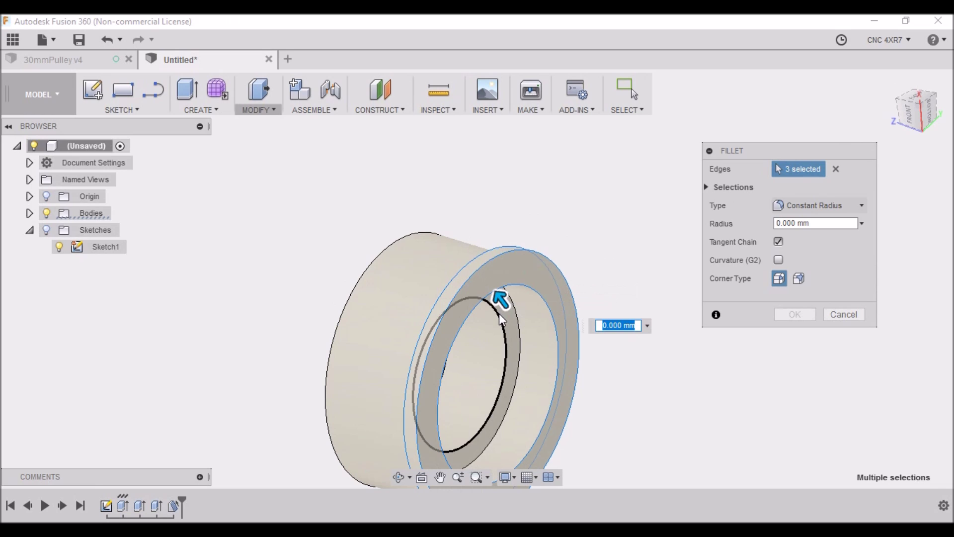
Set the fillet radius to 0.400 mm and apply it to the four edges
left_click(785, 223)
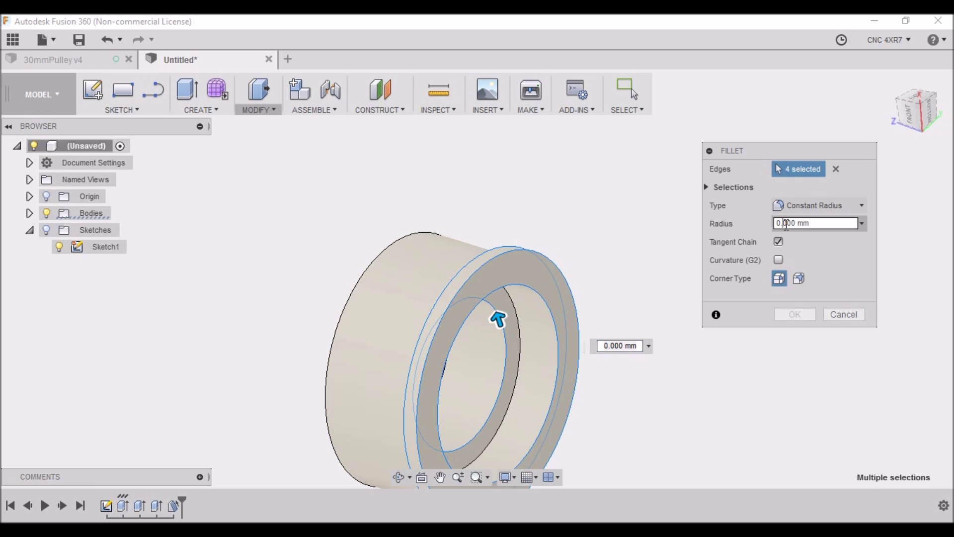
left_click_drag(785, 223, 788, 224)
type("2")
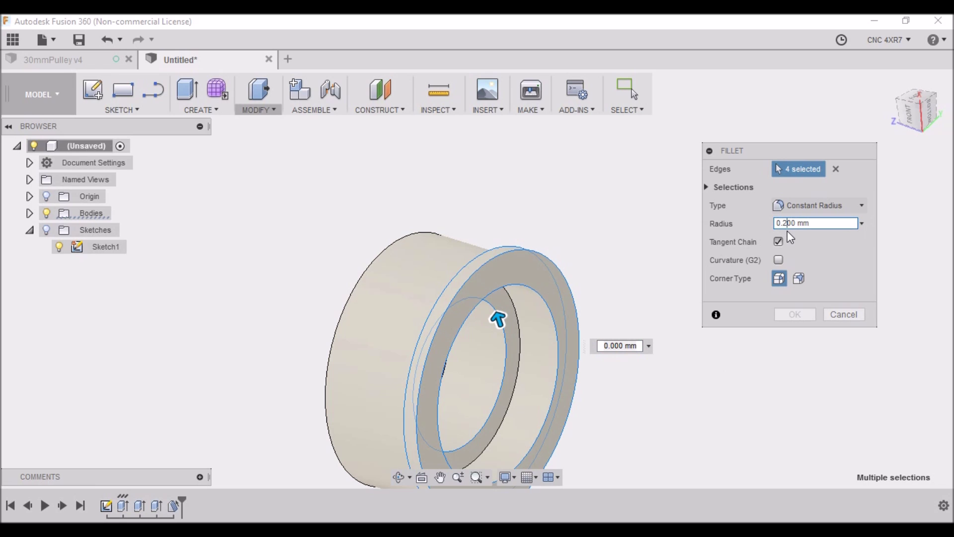
scroll(503, 298, "up", 3)
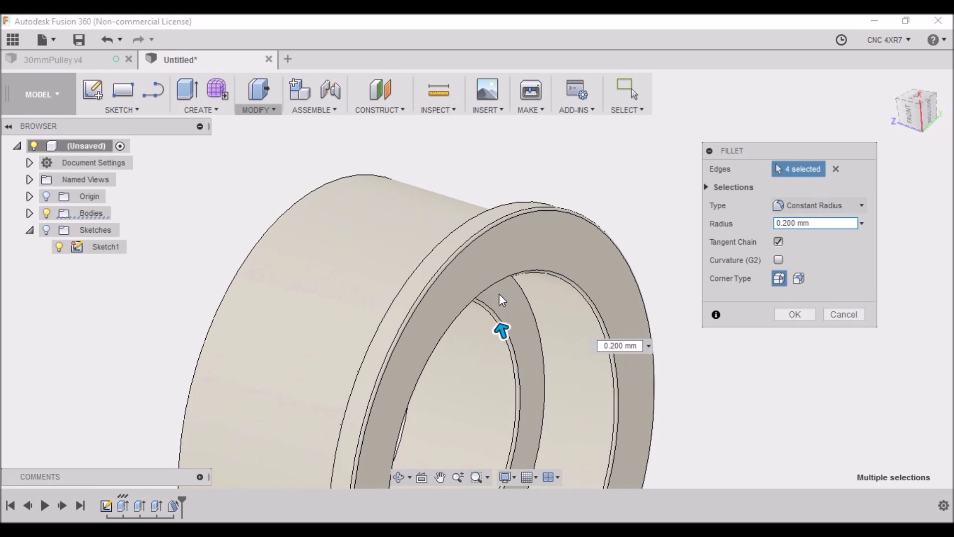
left_click(905, 111)
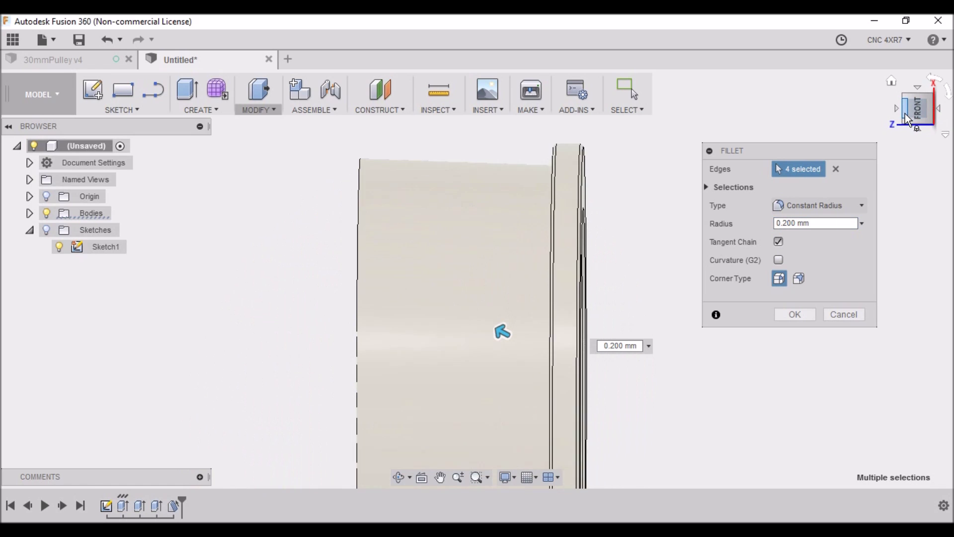
left_click_drag(781, 223, 786, 223)
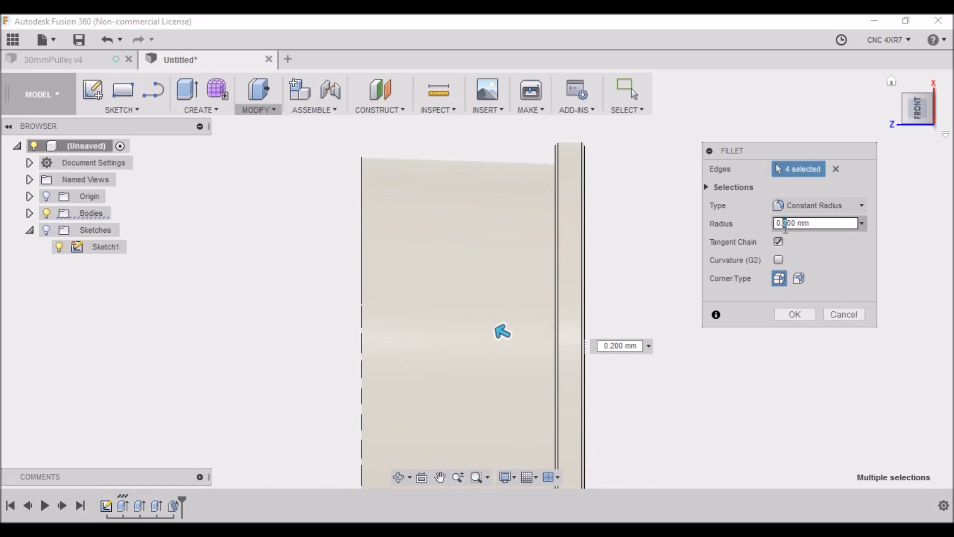
type("4")
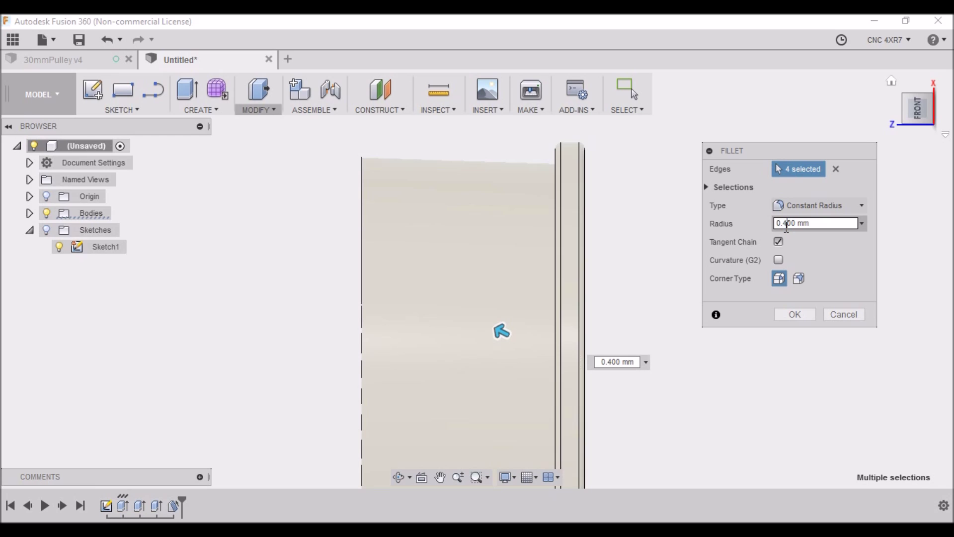
mouse_move(918, 110)
left_mouse_down()
mouse_move(842, 108)
mouse_move(914, 127)
left_mouse_up()
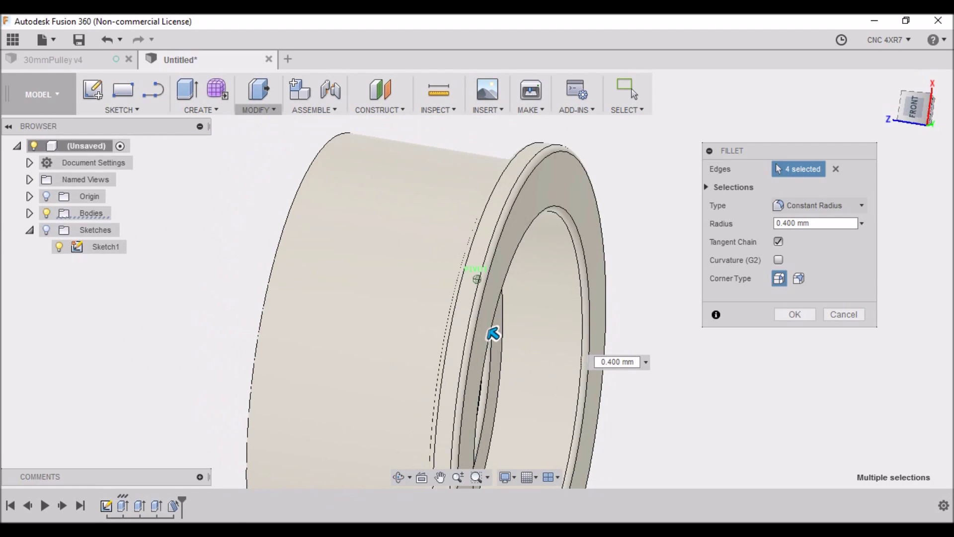
left_click(795, 315)
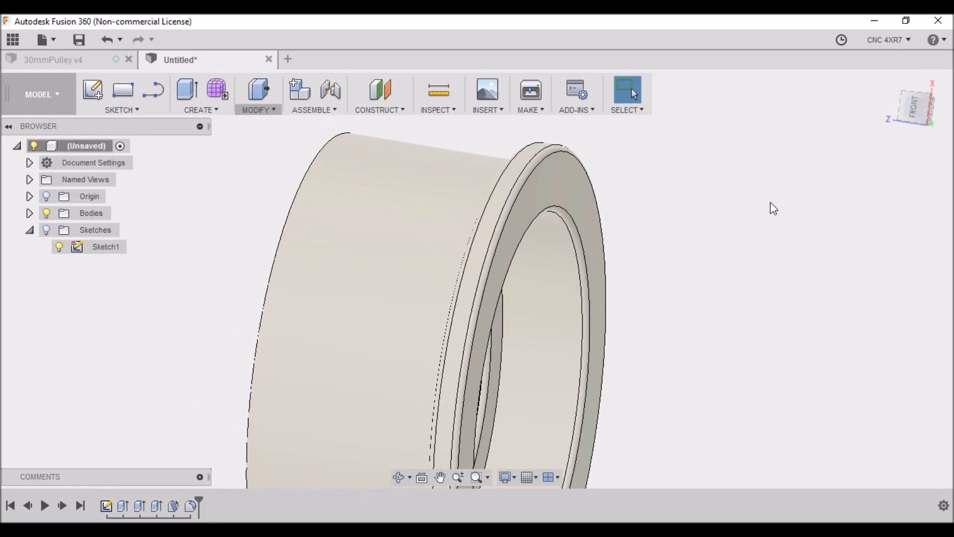
left_click(905, 109)
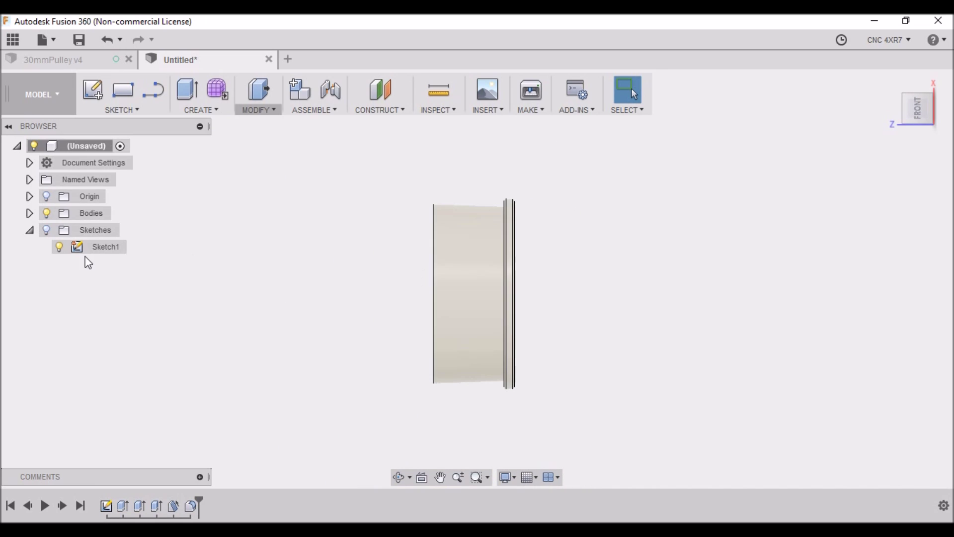
Start Create > Mirror and window-select all faces of the tapered half
left_click(281, 114)
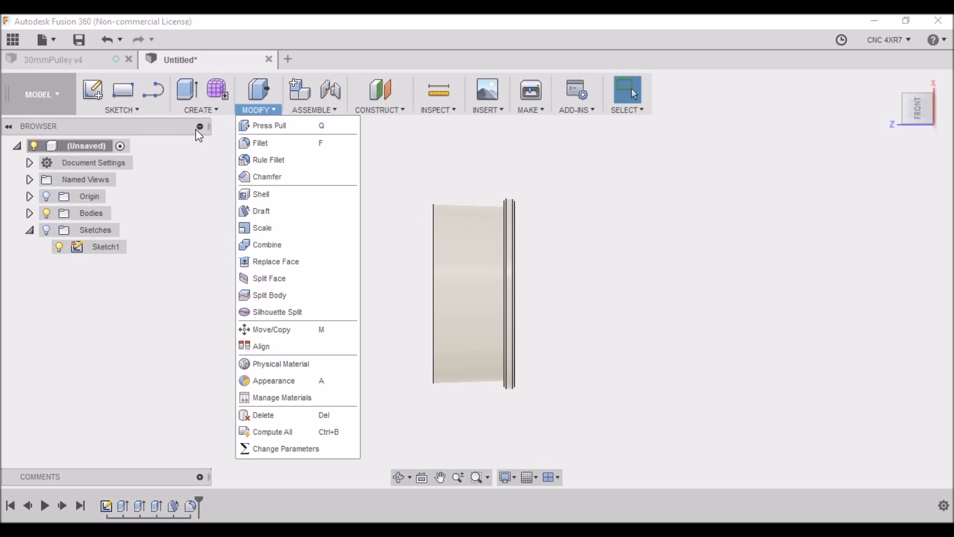
mouse_move(219, 111)
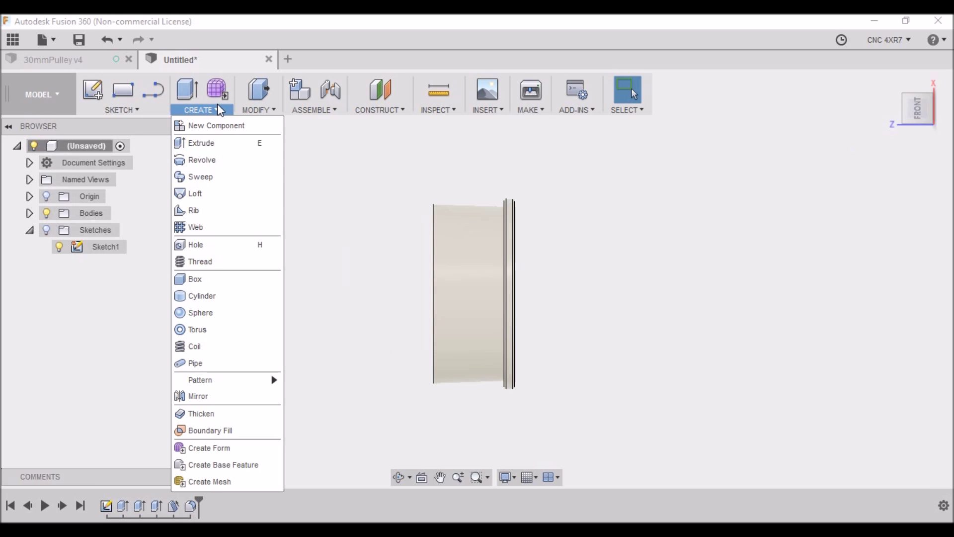
left_click(199, 396)
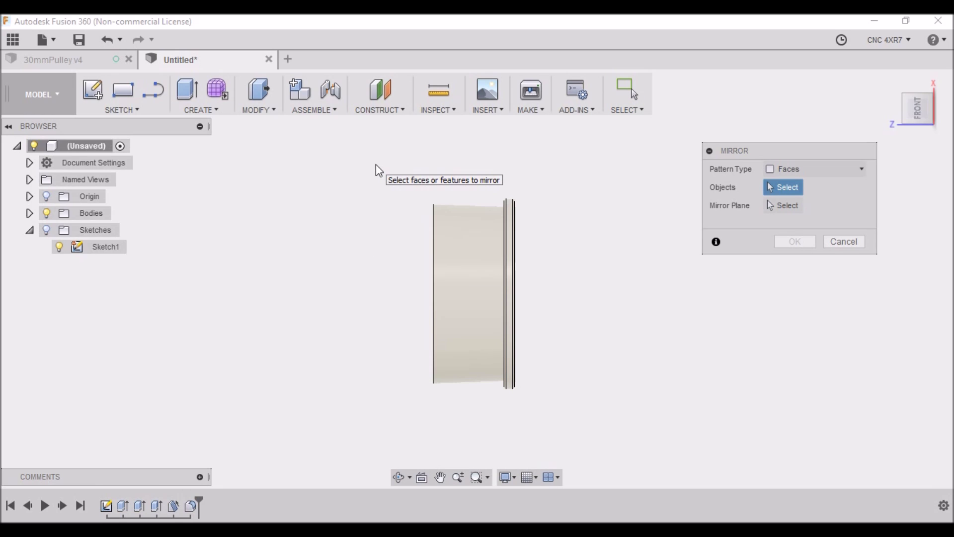
left_click_drag(376, 164, 600, 434)
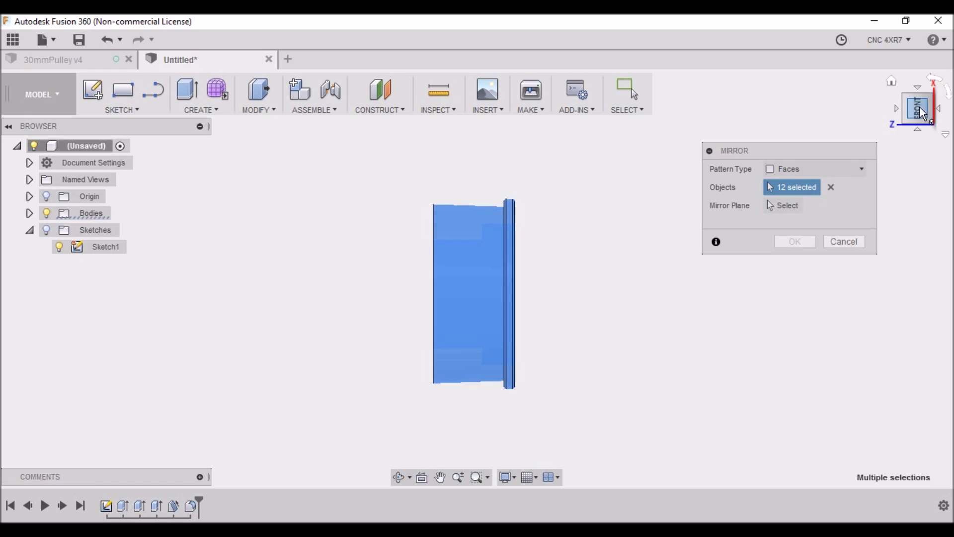
left_click_drag(919, 106, 910, 103)
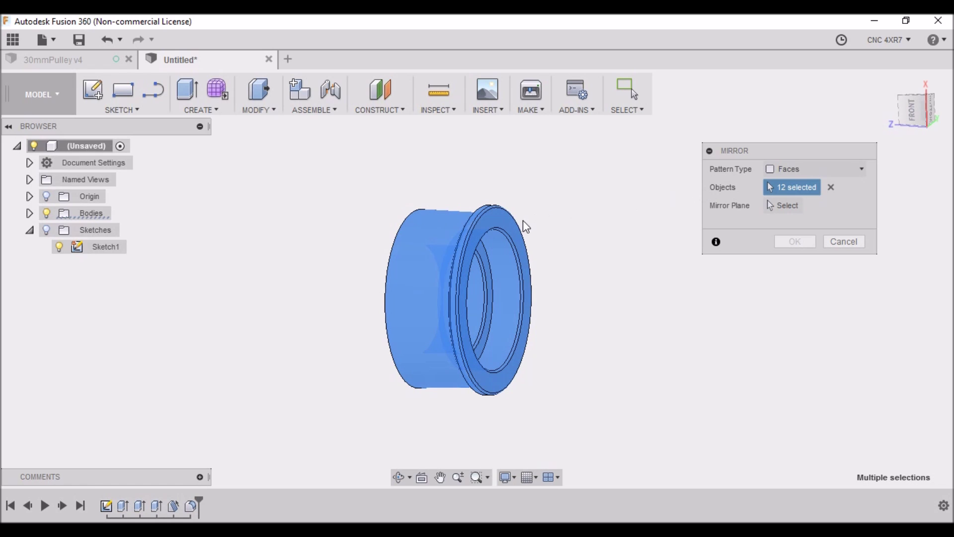
Mirror across the flat end face to create Body2, then expand Bodies
left_click(794, 205)
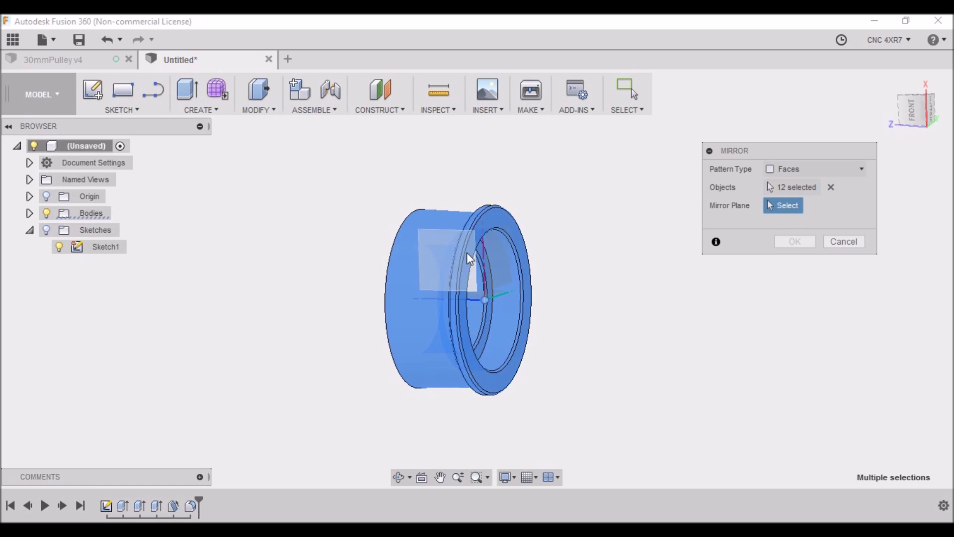
left_click(496, 263)
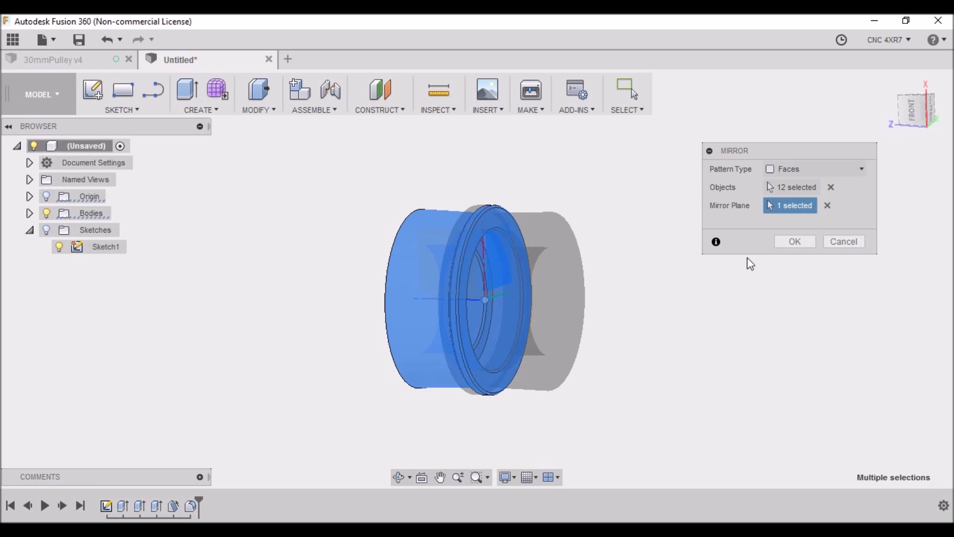
left_click(907, 117)
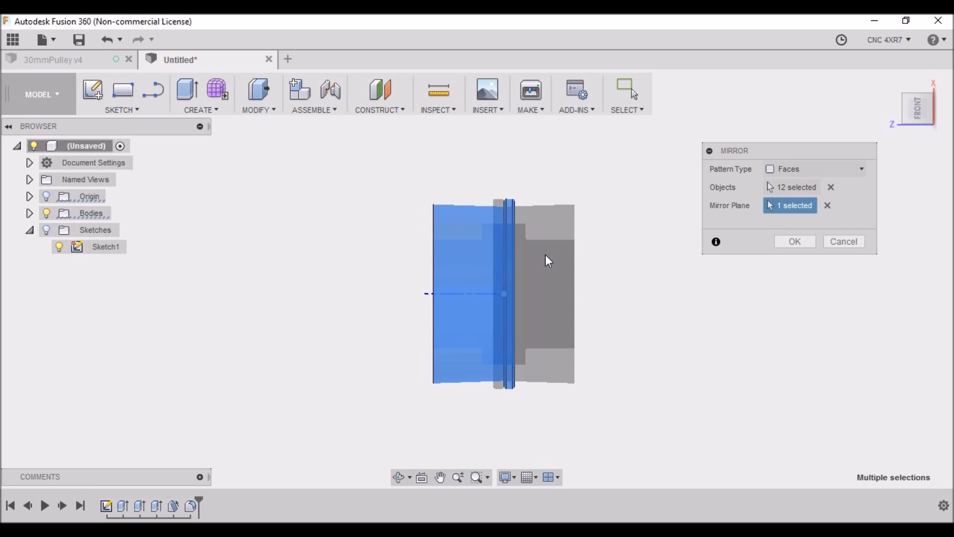
left_click(794, 242)
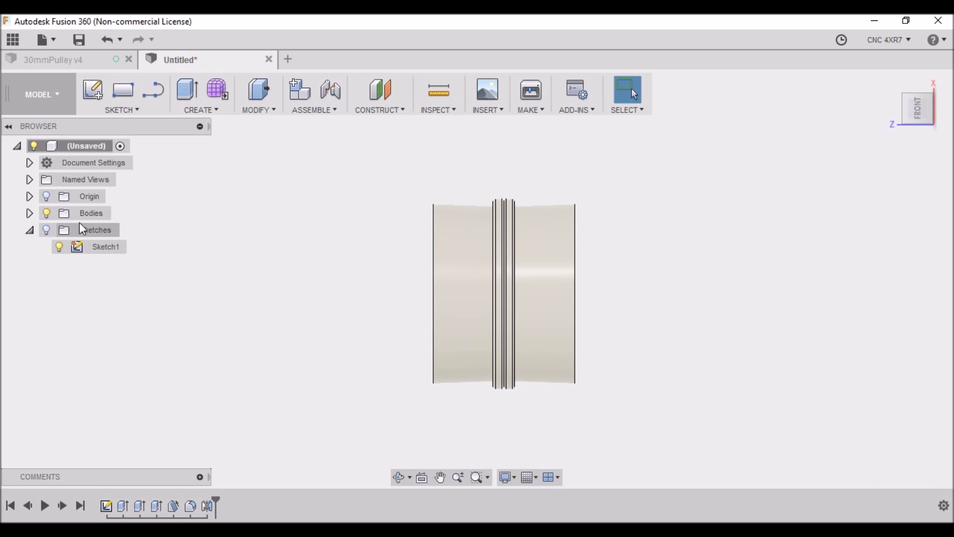
left_click(29, 213)
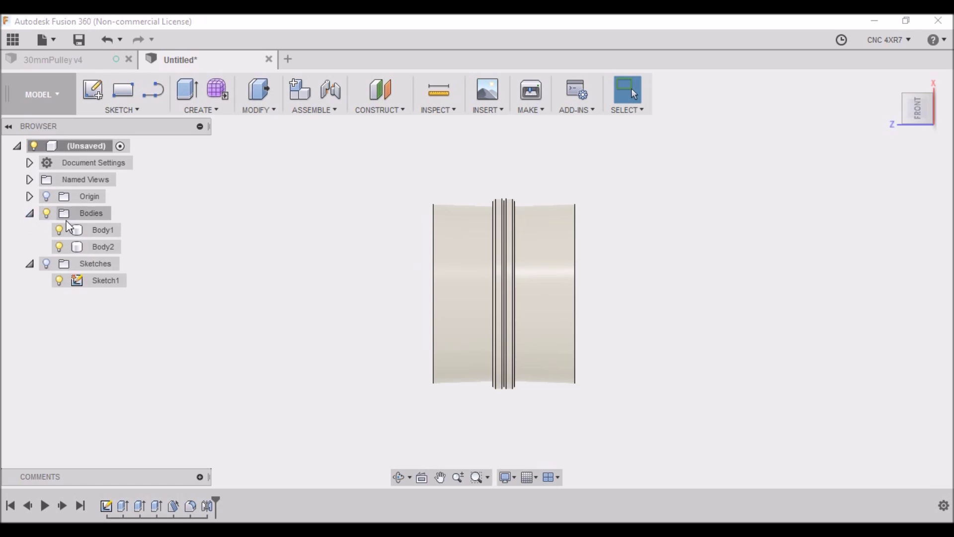
Move Body2 26 mm along Z with Move/Copy so it sits end to end with Body1
left_click(76, 246)
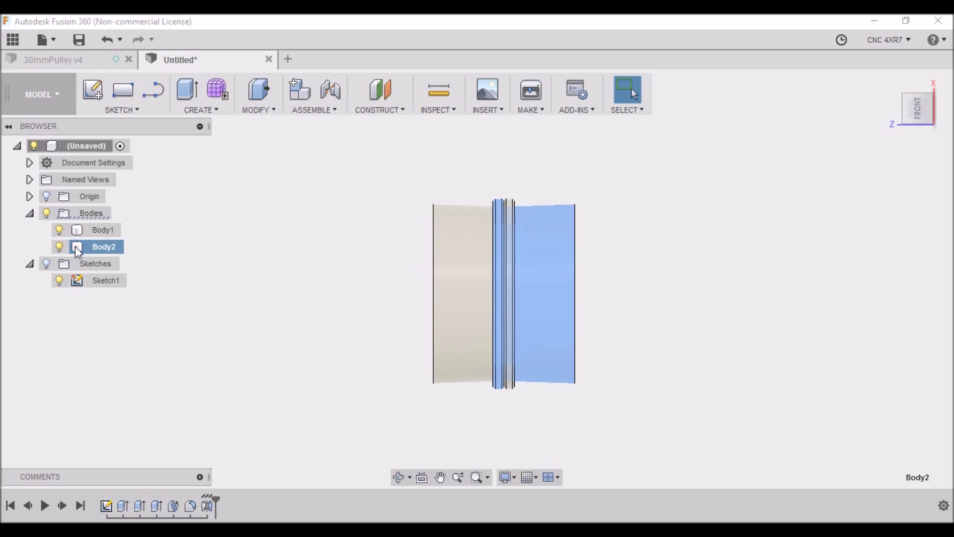
right_click(75, 246)
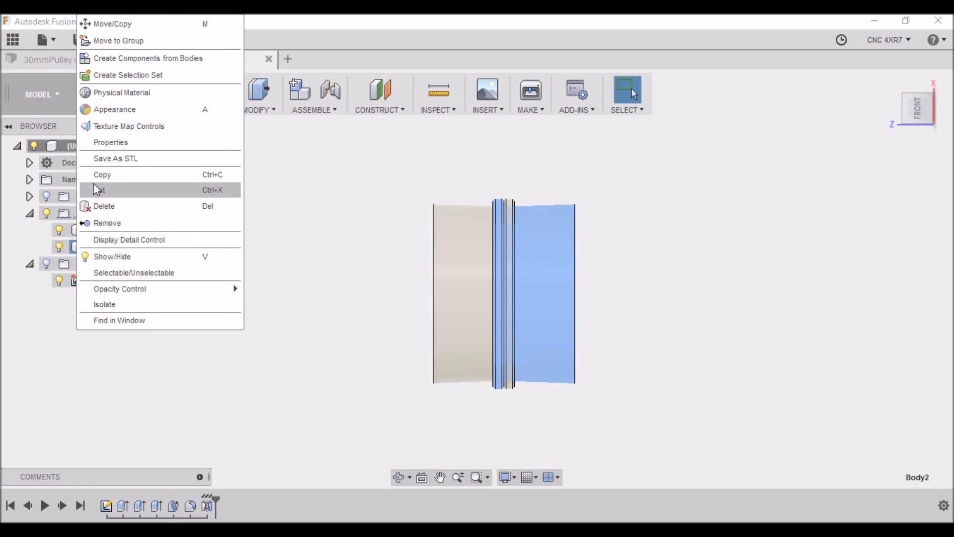
left_click(109, 25)
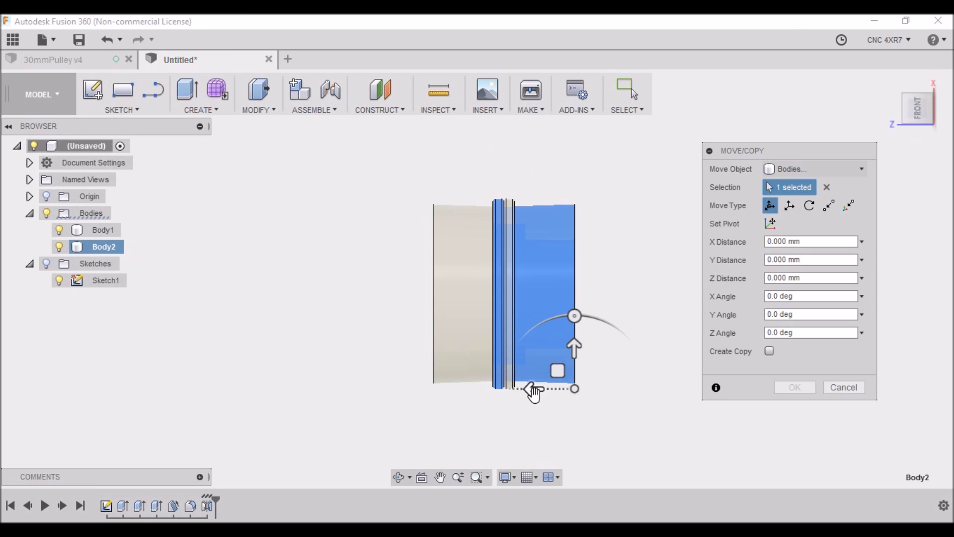
left_click_drag(532, 388, 398, 418)
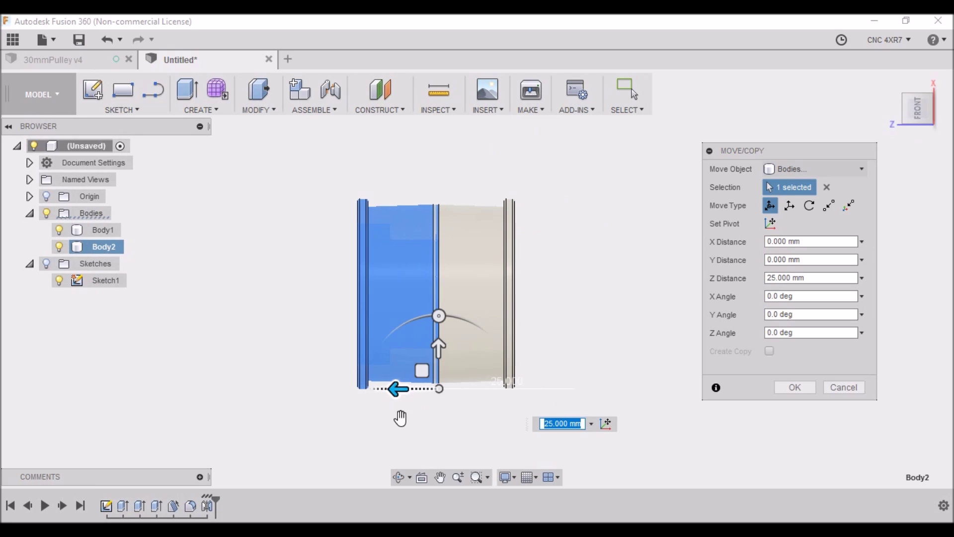
left_click(775, 275)
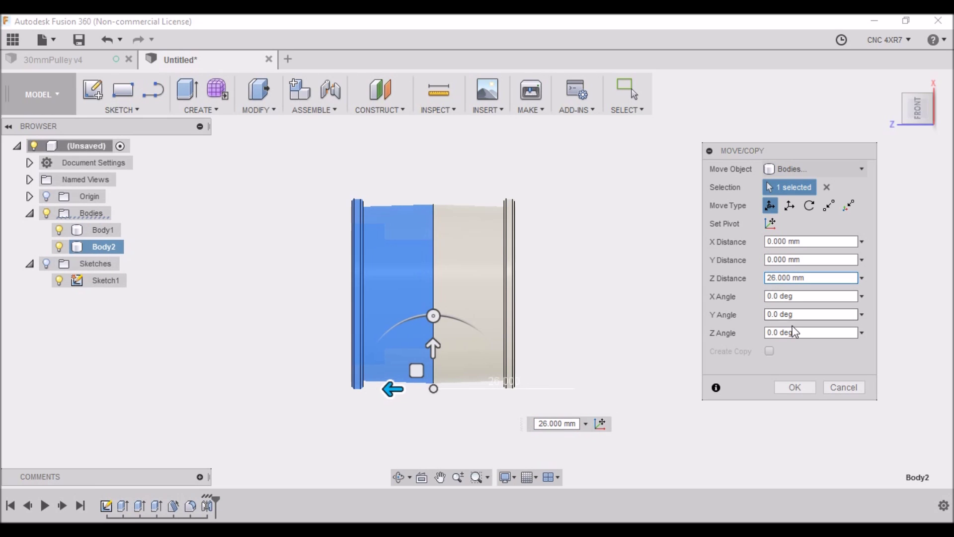
left_click(796, 389)
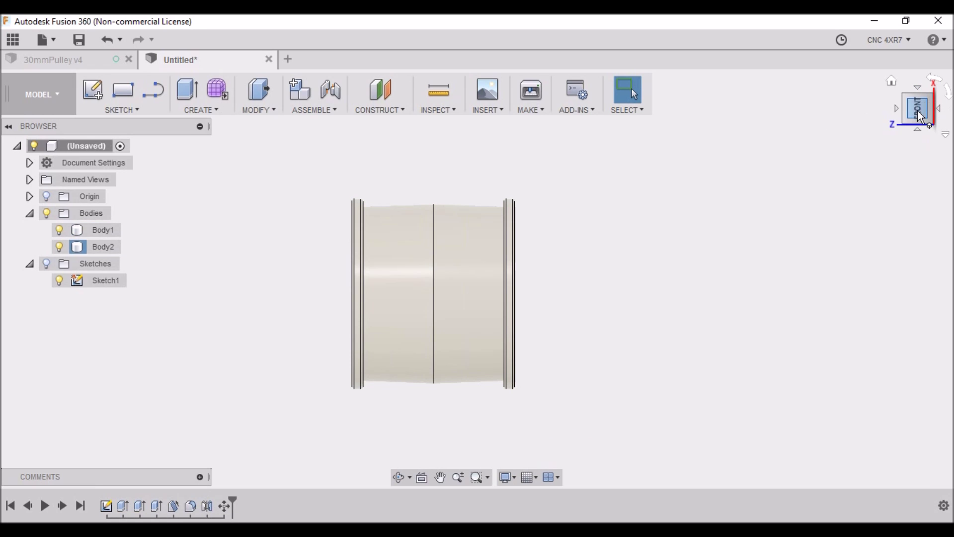
mouse_move(477, 279)
middle_mouse_down("shift")
mouse_move(517, 258)
mouse_move(448, 286)
mouse_move(474, 294)
middle_mouse_up("shift")
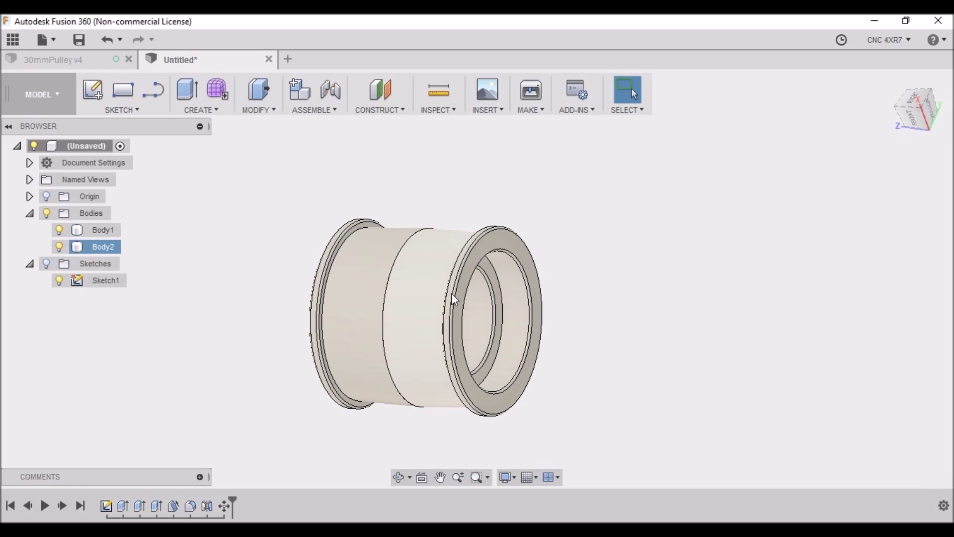
middle_click_drag(477, 277, 480, 274, "shift")
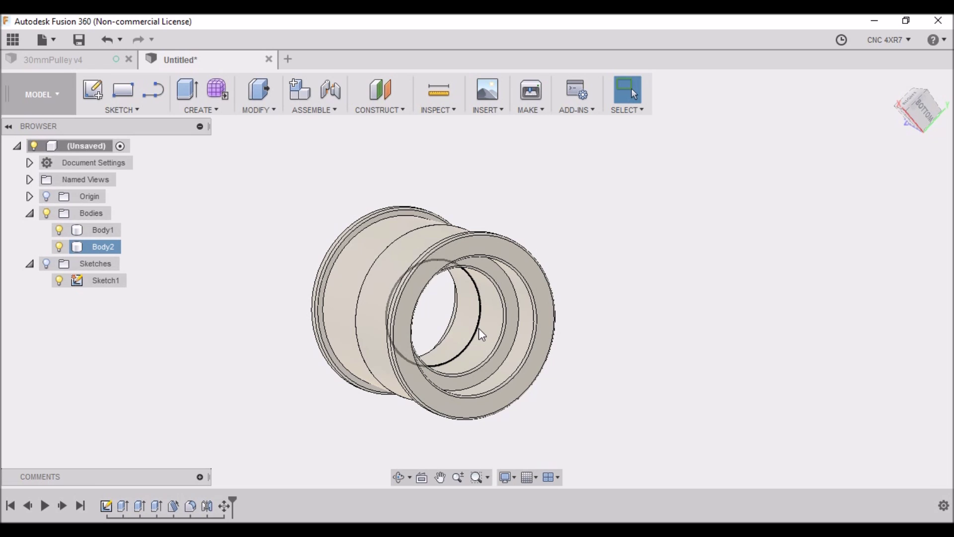
Combine Body1 as target and Body2 as tool with Join, then orbit to check
left_click(268, 111)
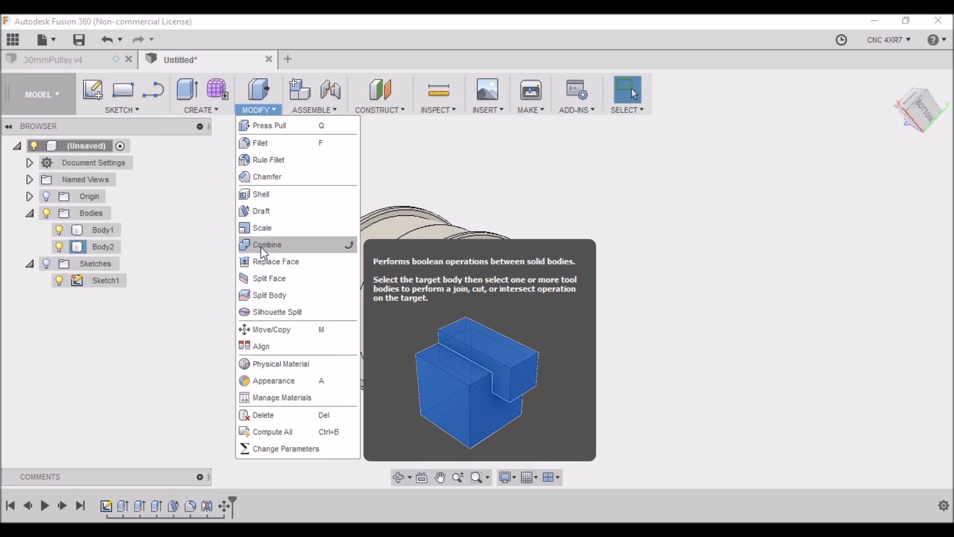
left_click(262, 246)
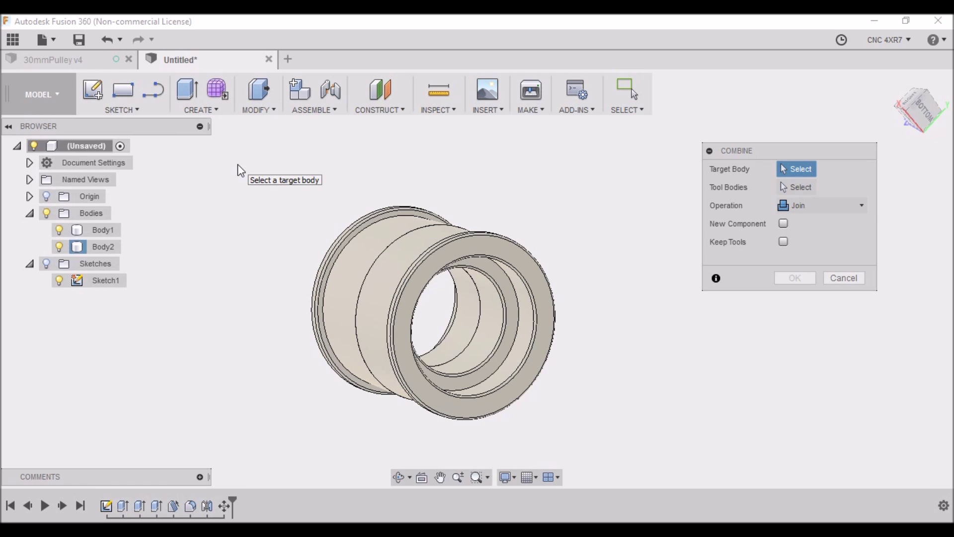
left_click(388, 237)
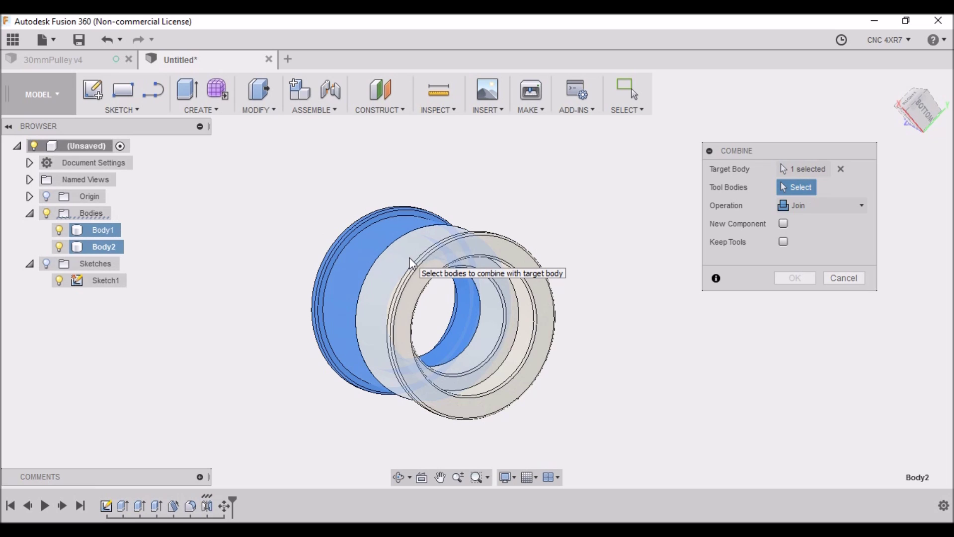
left_click(411, 260)
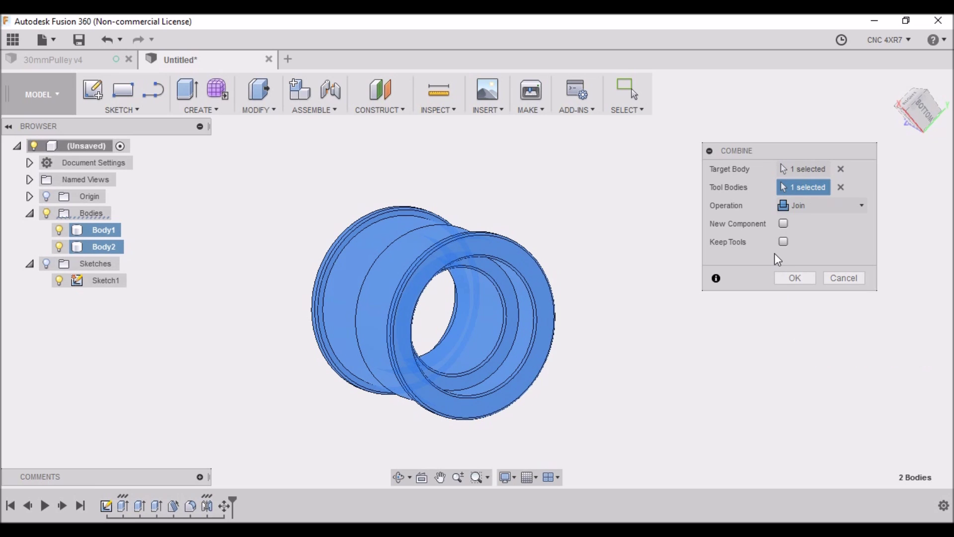
left_click(795, 279)
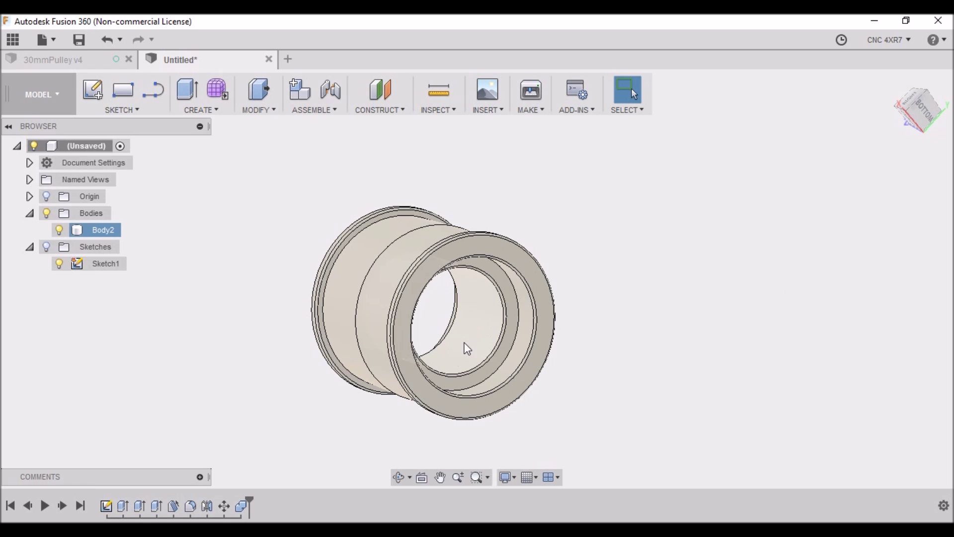
left_click(897, 95)
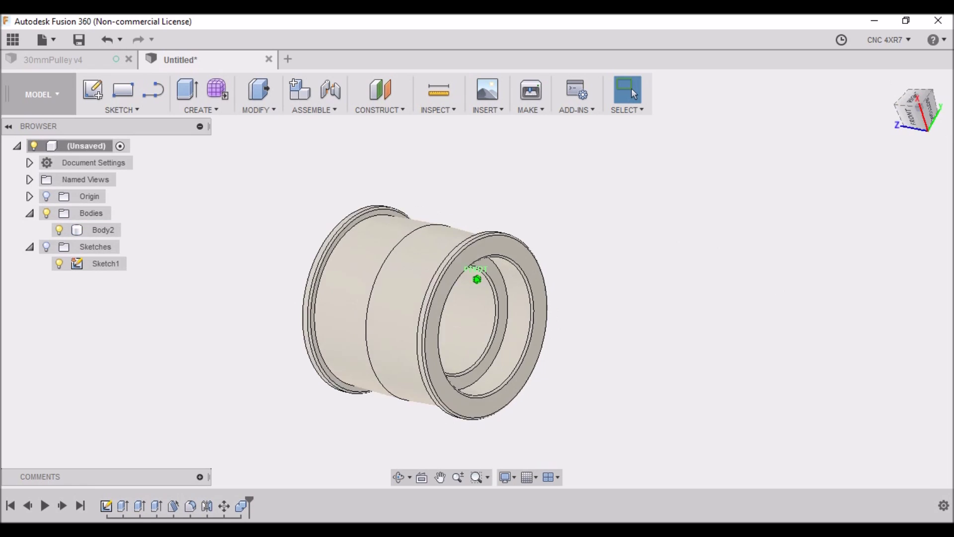
middle_click_drag(476, 279, 323, 273, "shift")
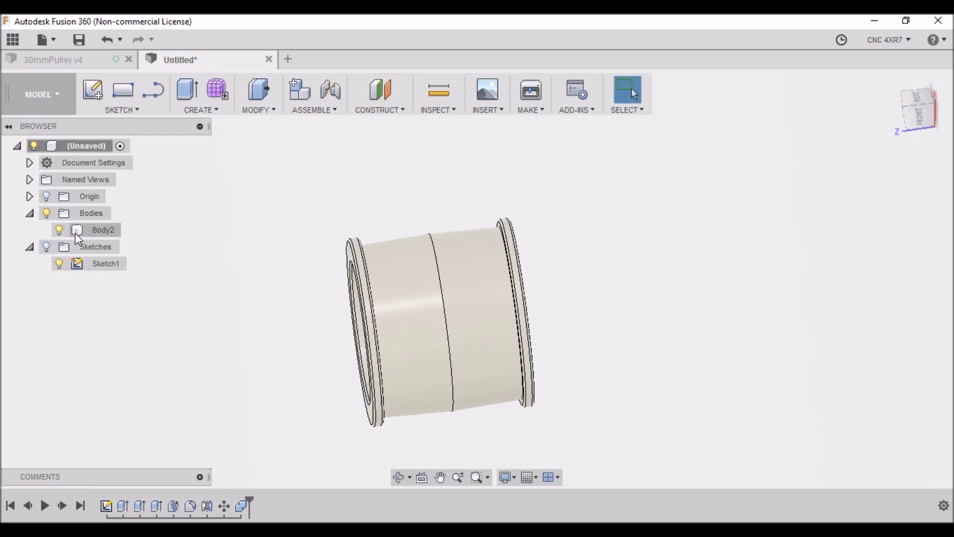
left_click(922, 118)
middle_click_drag(477, 279, 569, 332, "shift")
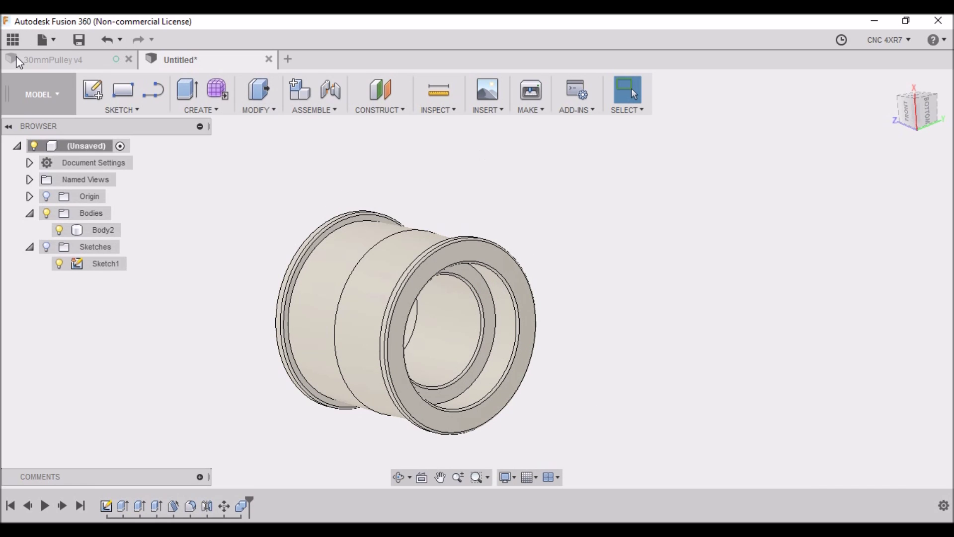
Switch to the 30mmPulley v4 document in the CAM workspace
left_click(91, 64)
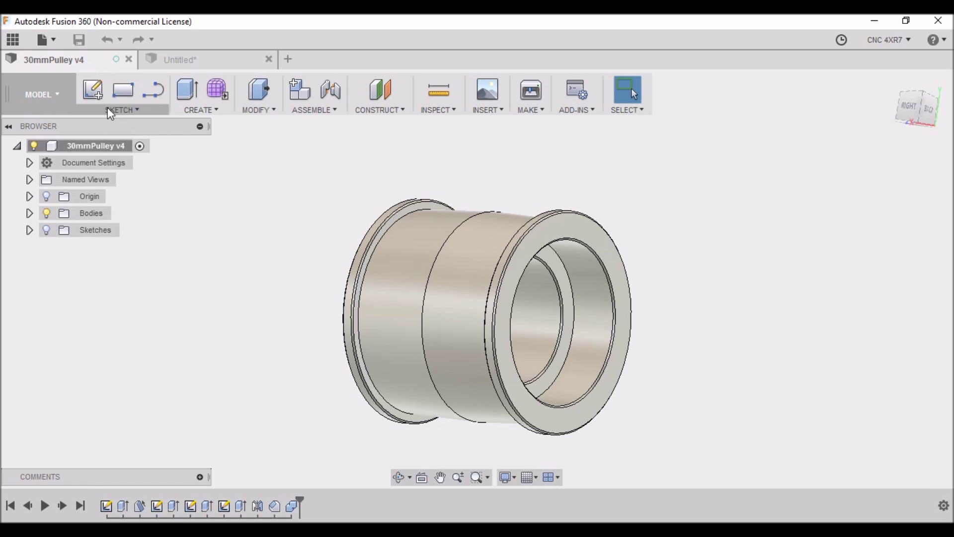
left_click(61, 89)
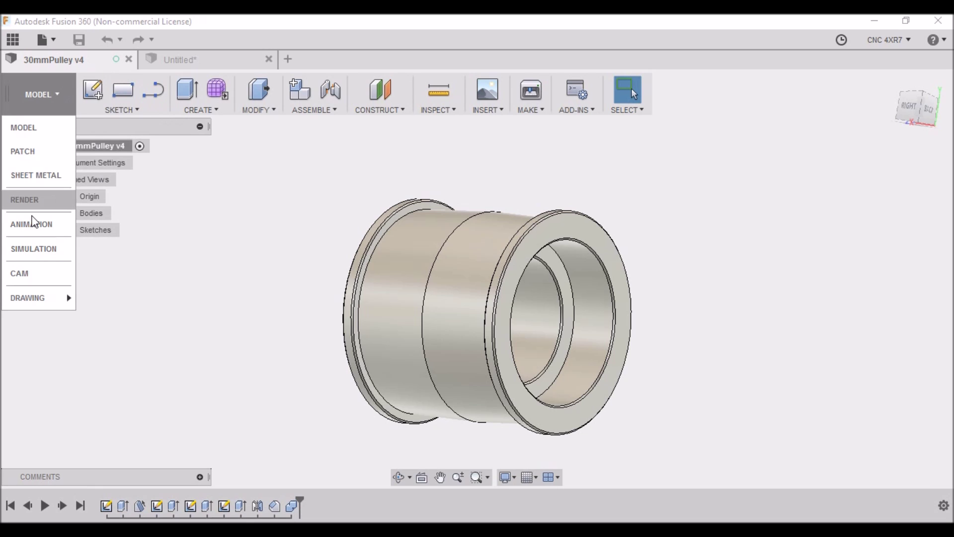
left_click(26, 275)
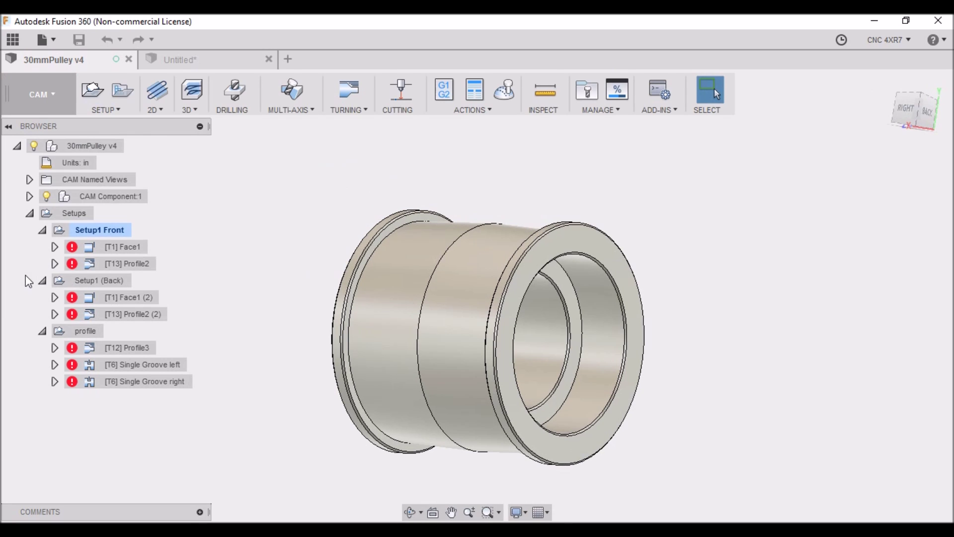
left_click(191, 59)
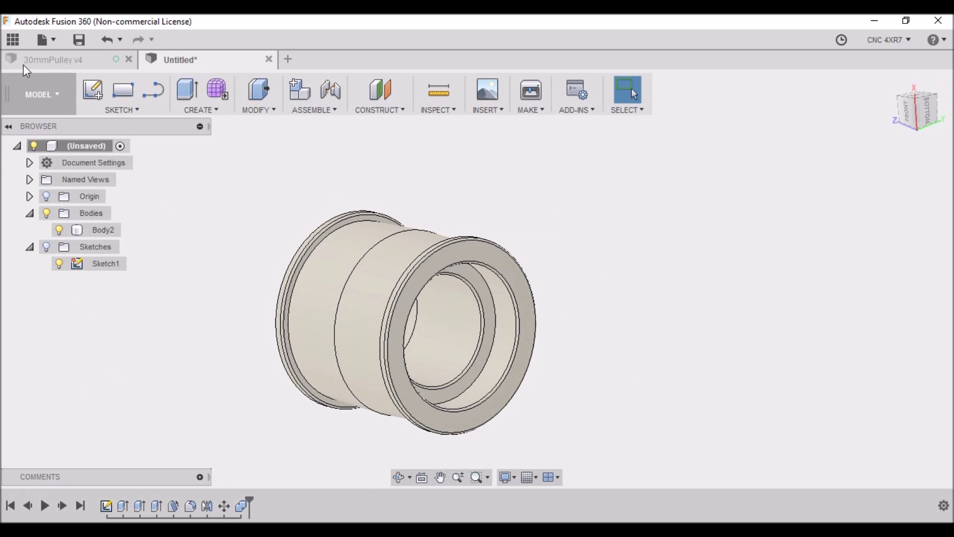
left_click(33, 60)
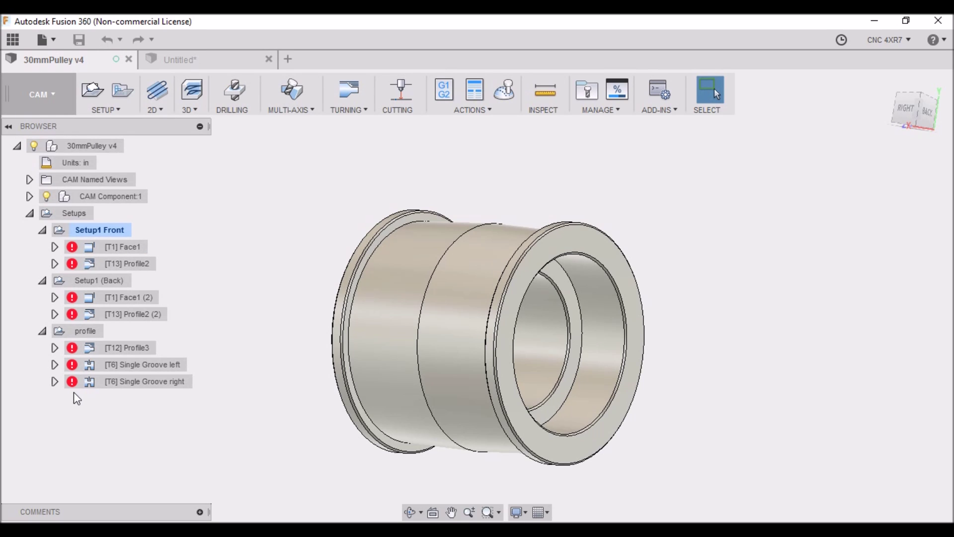
left_click(913, 120)
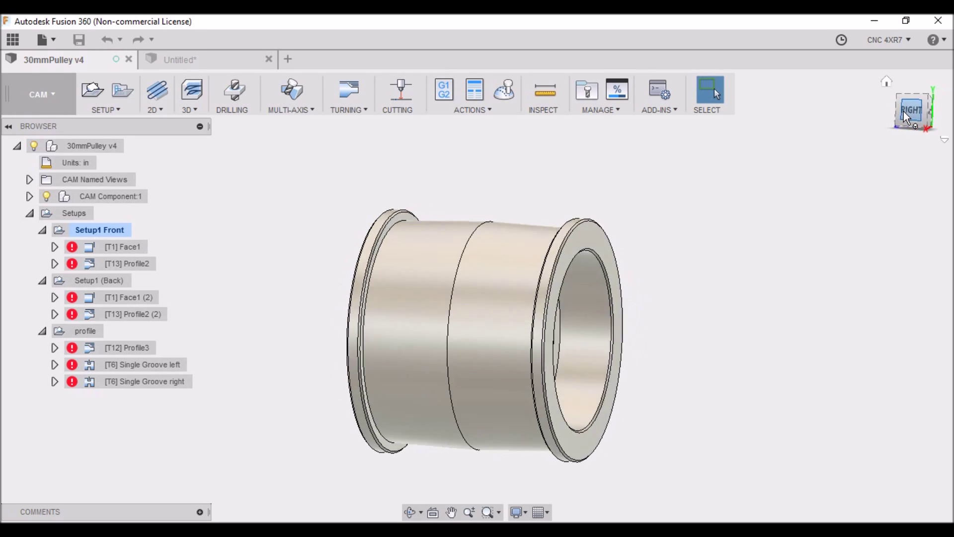
left_click(919, 118)
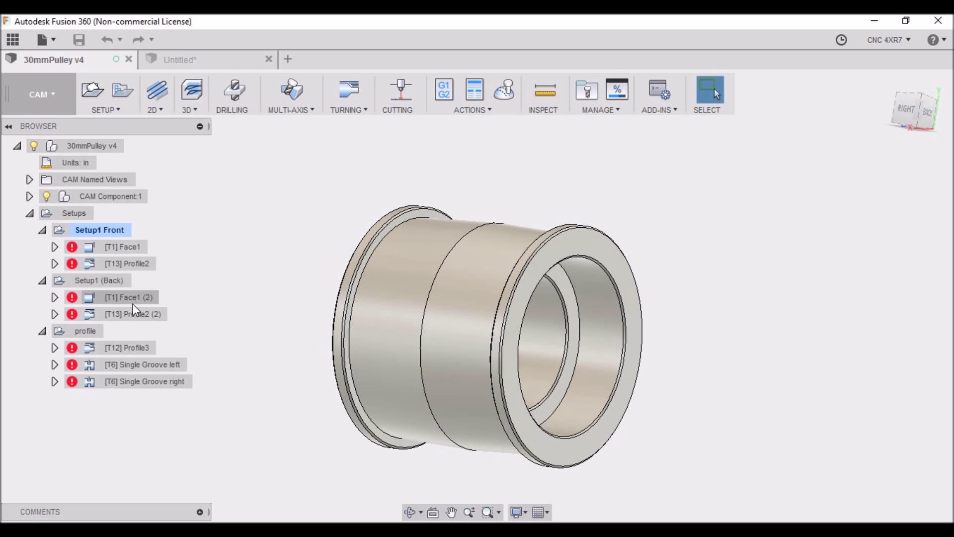
Select Setup1 Front and regenerate its toolpaths
left_click(101, 230)
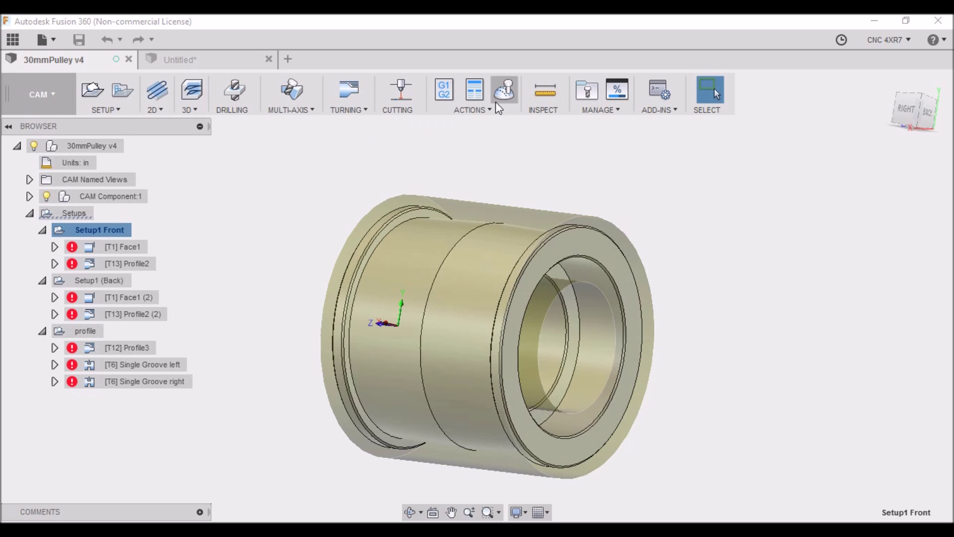
left_click(499, 105)
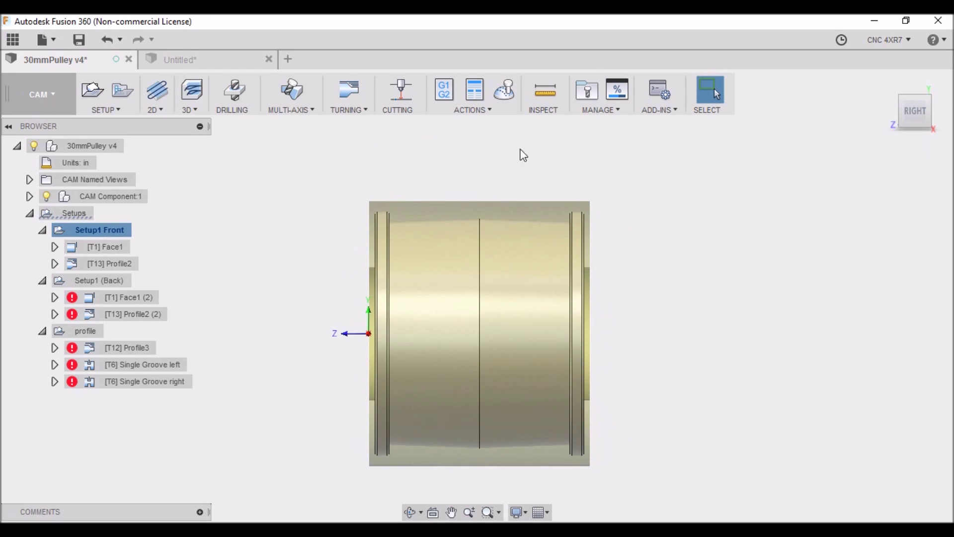
mouse_move(733, 292)
middle_mouse_down("shift")
mouse_move(646, 296)
mouse_move(737, 206)
middle_mouse_up("shift")
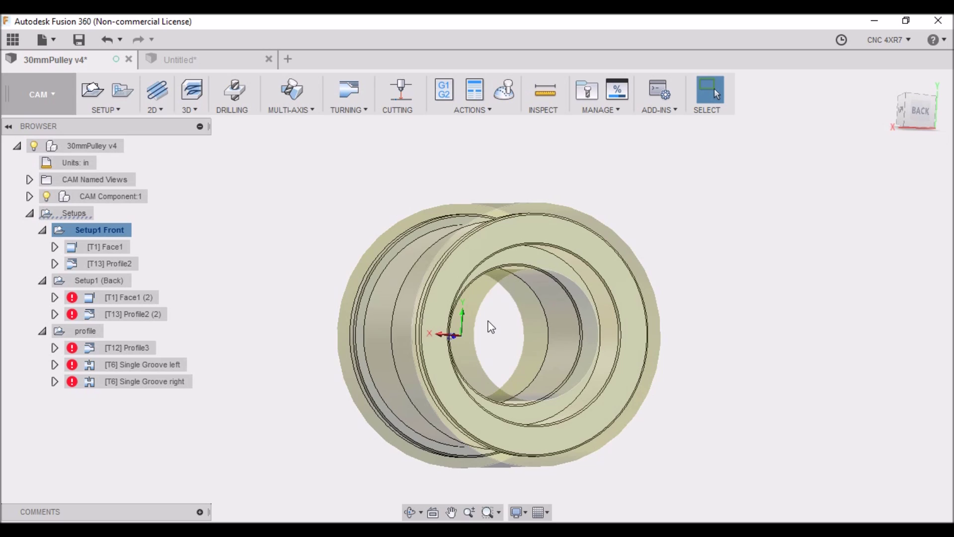
left_click_drag(919, 107, 949, 101)
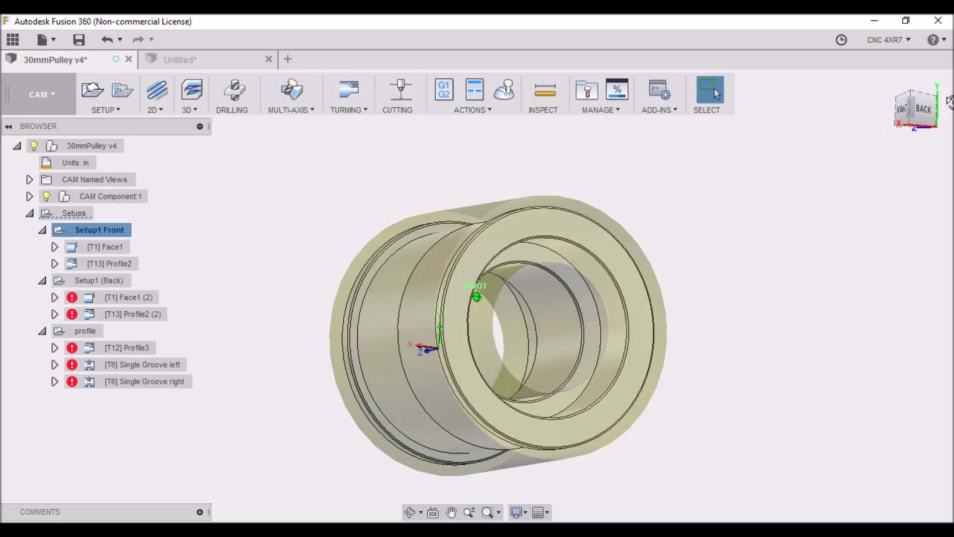
left_click(907, 111)
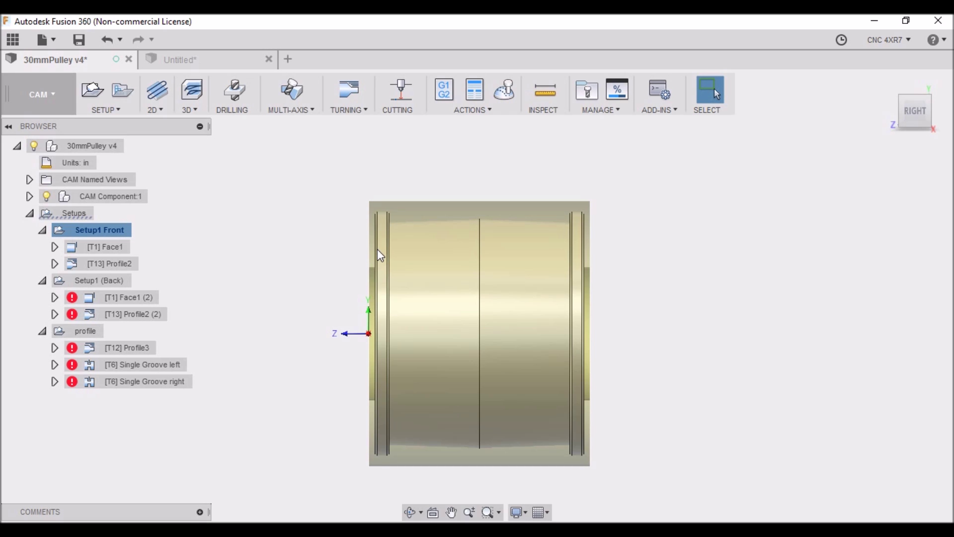
Inspect the Face1 facing and Profile2 toolpaths, then open the Profile2 simulation
left_click(89, 248)
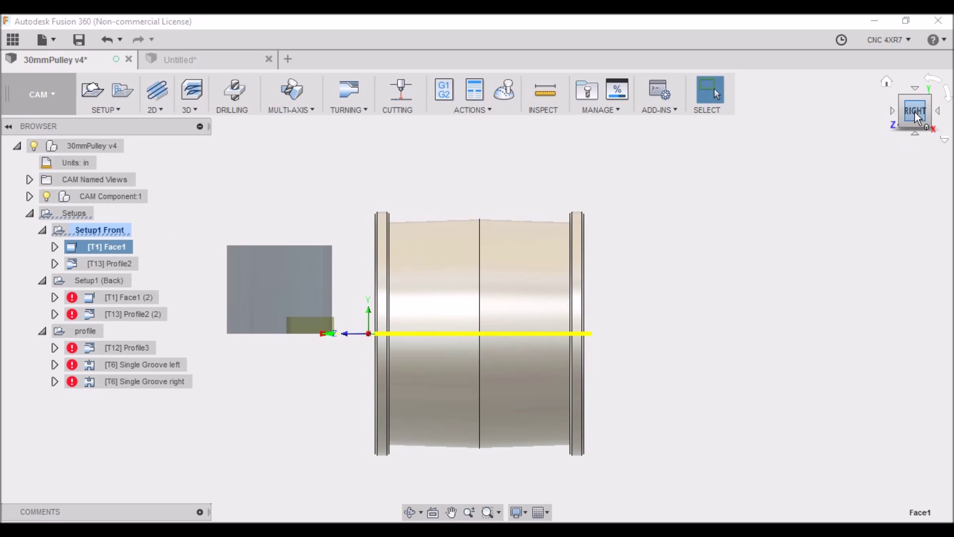
left_click_drag(917, 117, 887, 147)
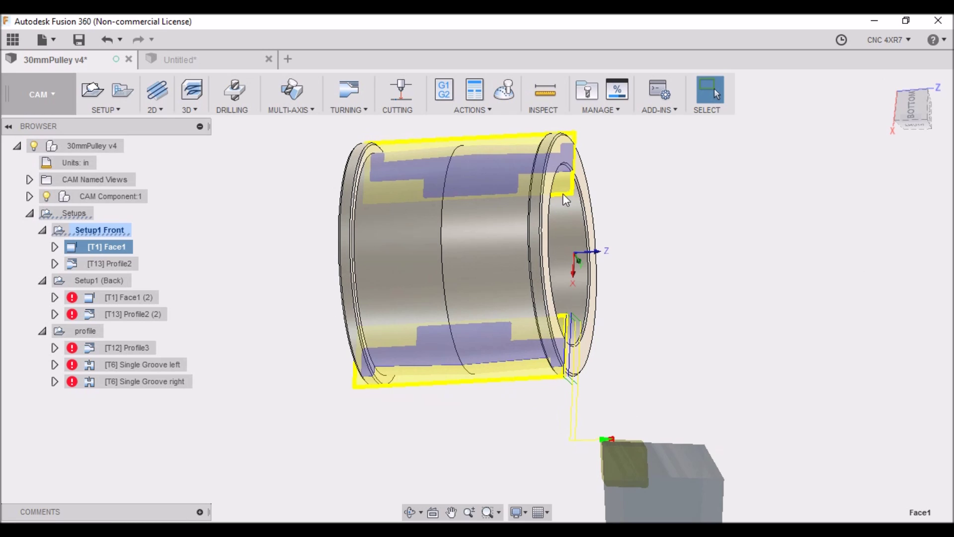
left_click(114, 271)
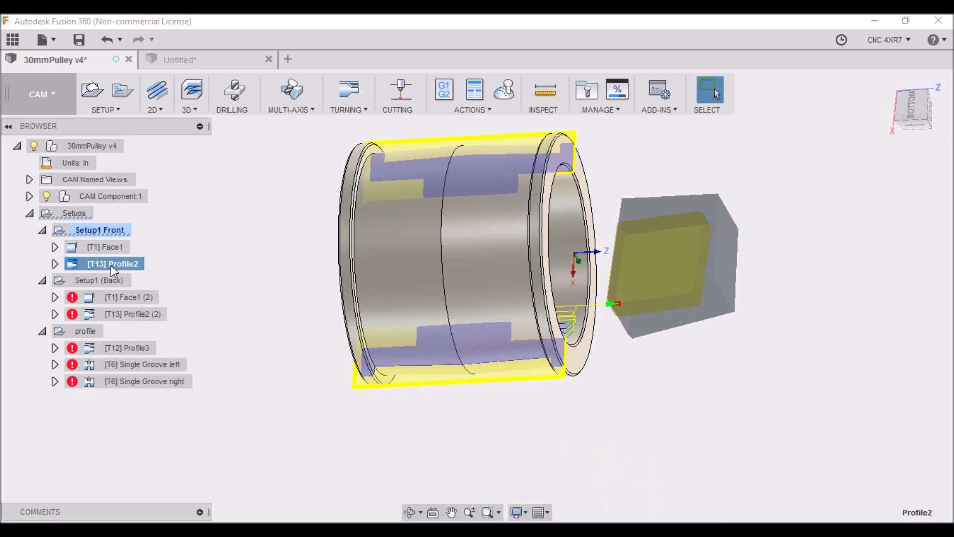
left_click_drag(920, 117, 903, 132)
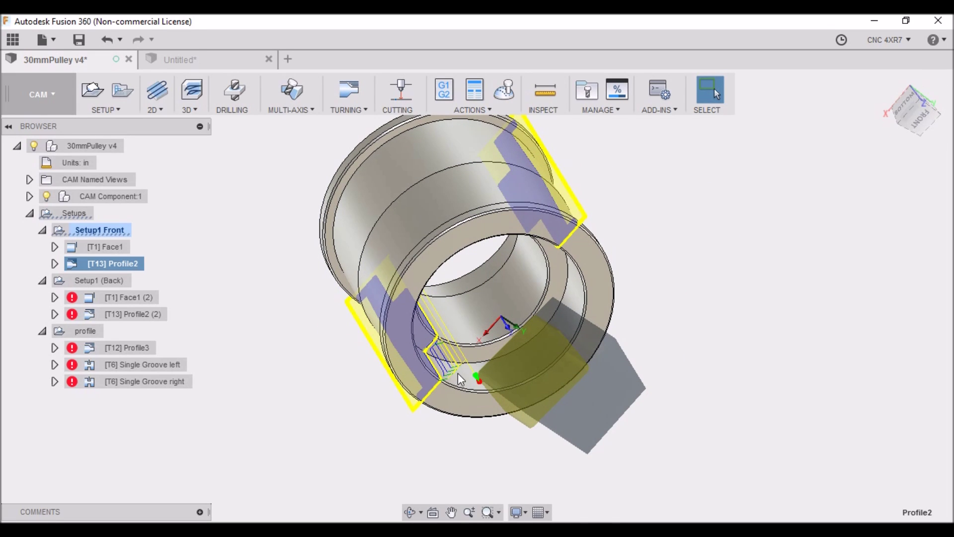
scroll(467, 322, "up", 3)
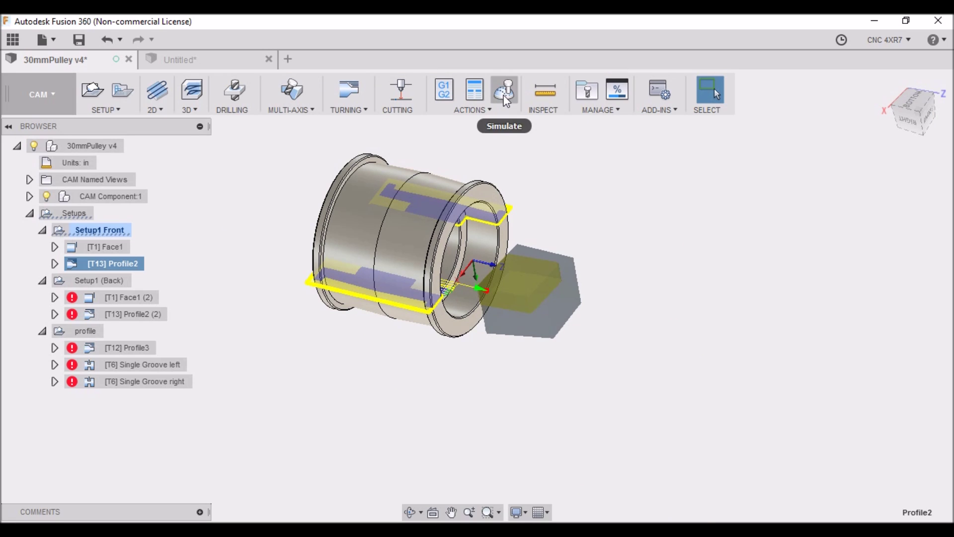
left_click(504, 89)
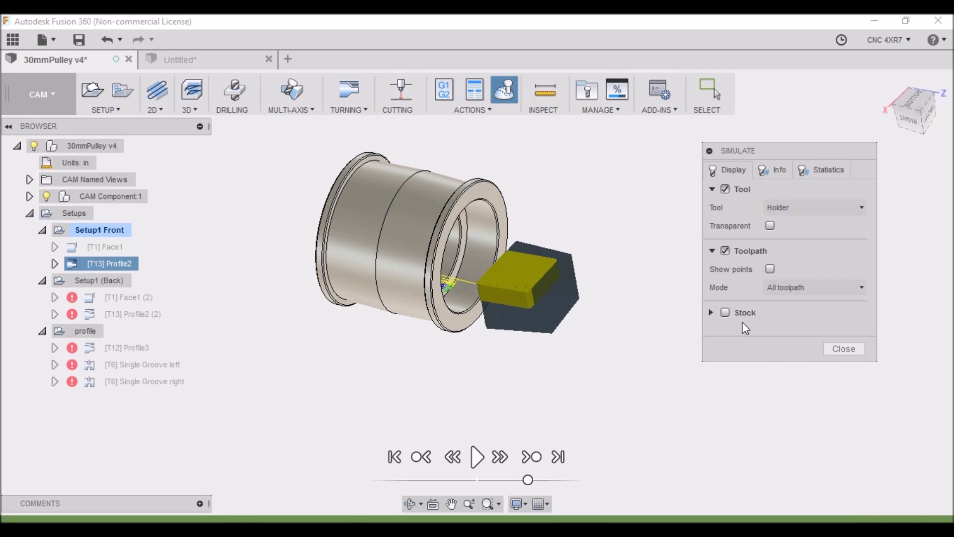
Show the stock, play the Profile2 boring simulation through, then close it
left_click(725, 312)
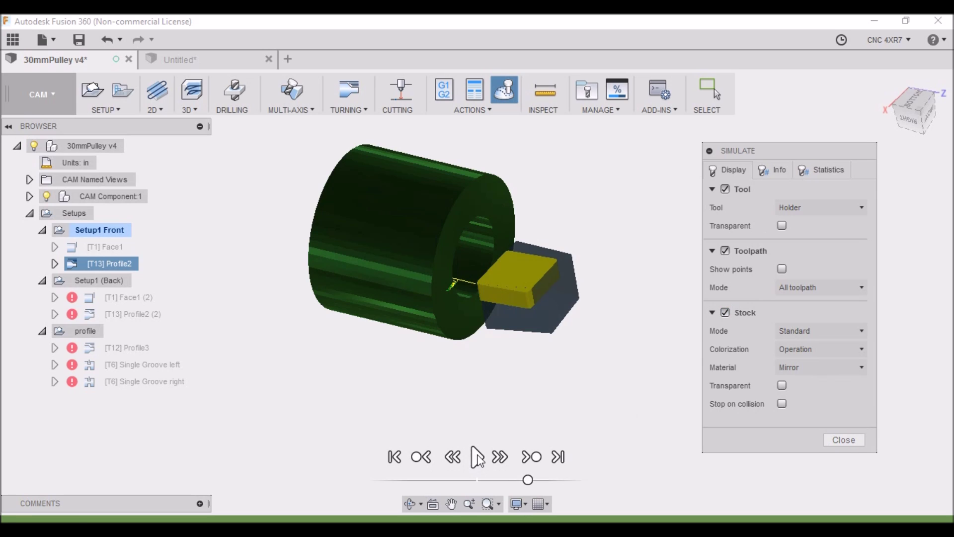
left_click(477, 458)
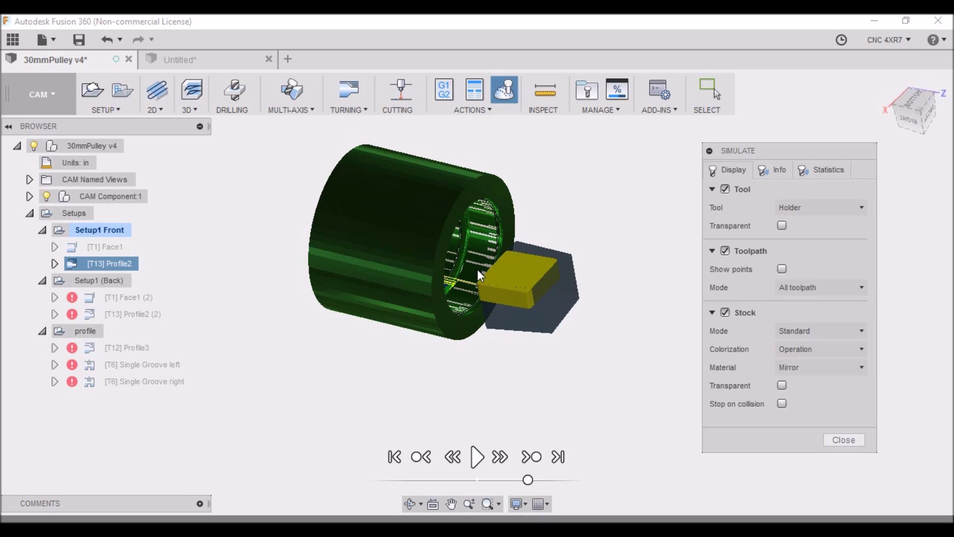
left_click(844, 441)
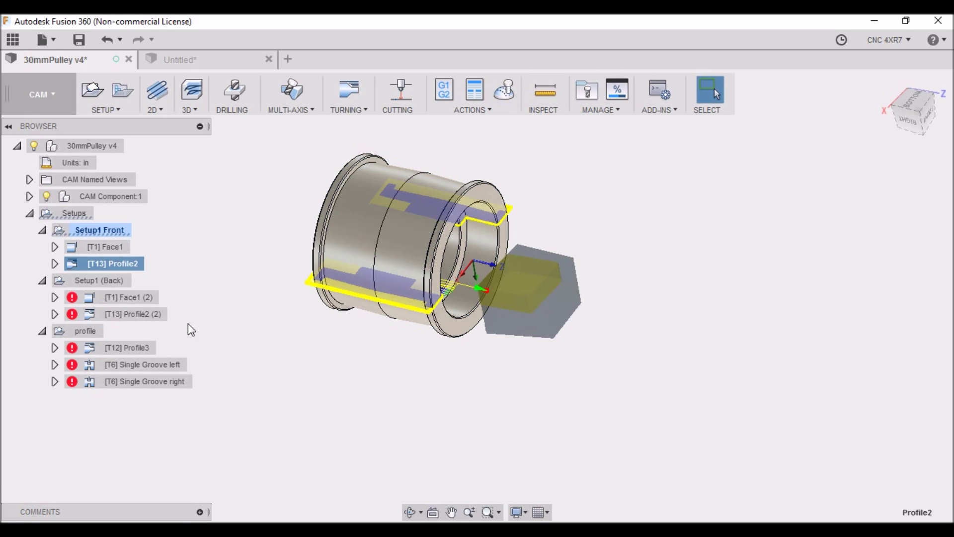
Simulate Setup1 (Back)'s Profile2 (2) passes from a top-back view, then close the simulation
left_click(102, 281)
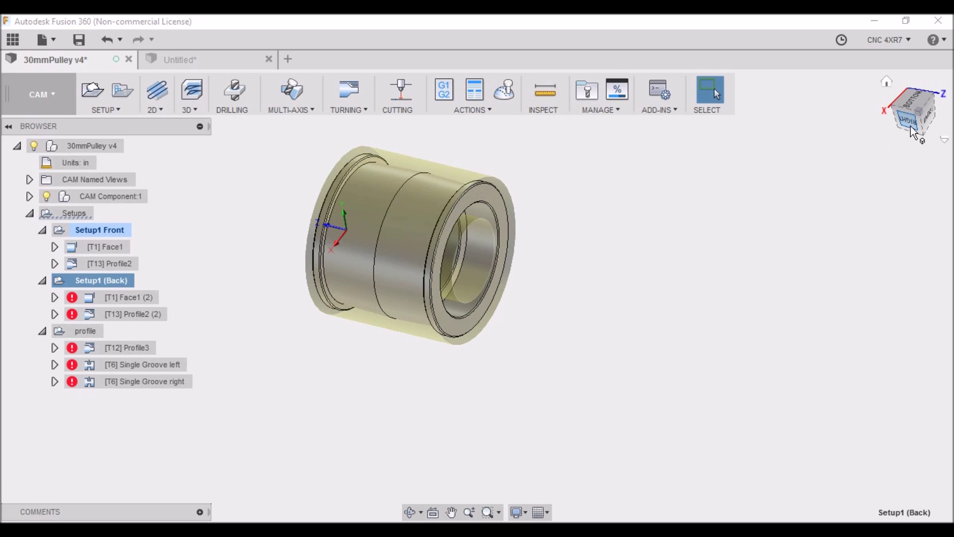
mouse_move(478, 296)
middle_mouse_down("shift")
mouse_move(569, 284)
mouse_move(597, 272)
mouse_move(588, 275)
mouse_move(615, 245)
middle_mouse_up("shift")
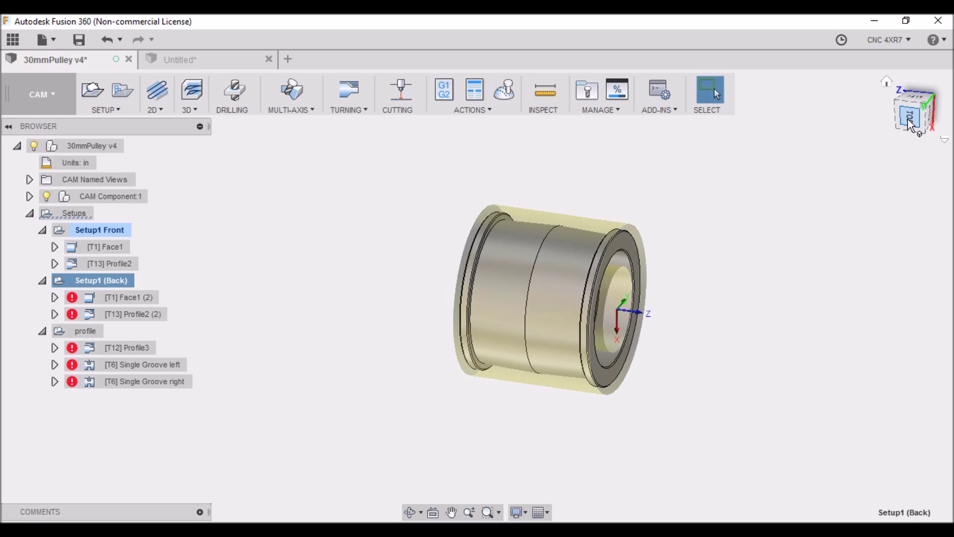
left_click(504, 89)
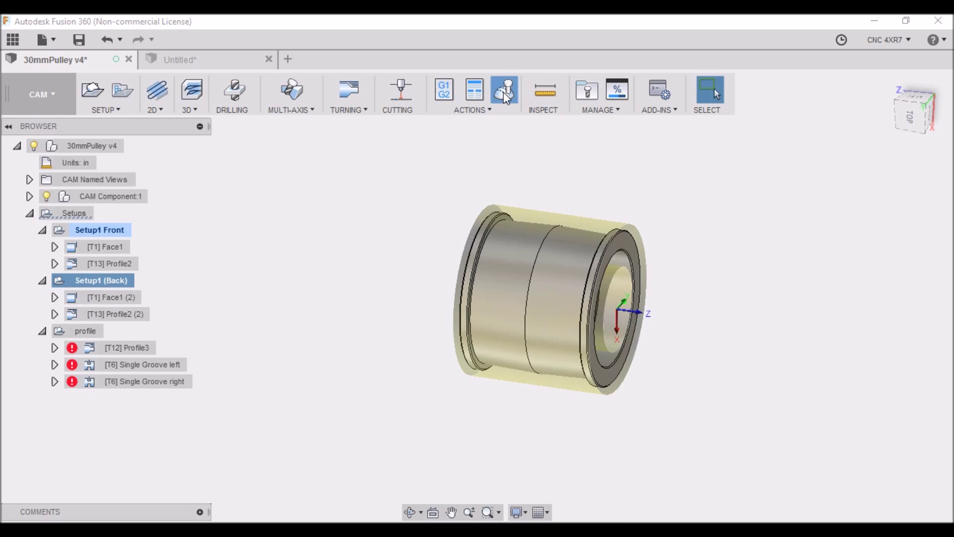
left_click(477, 456)
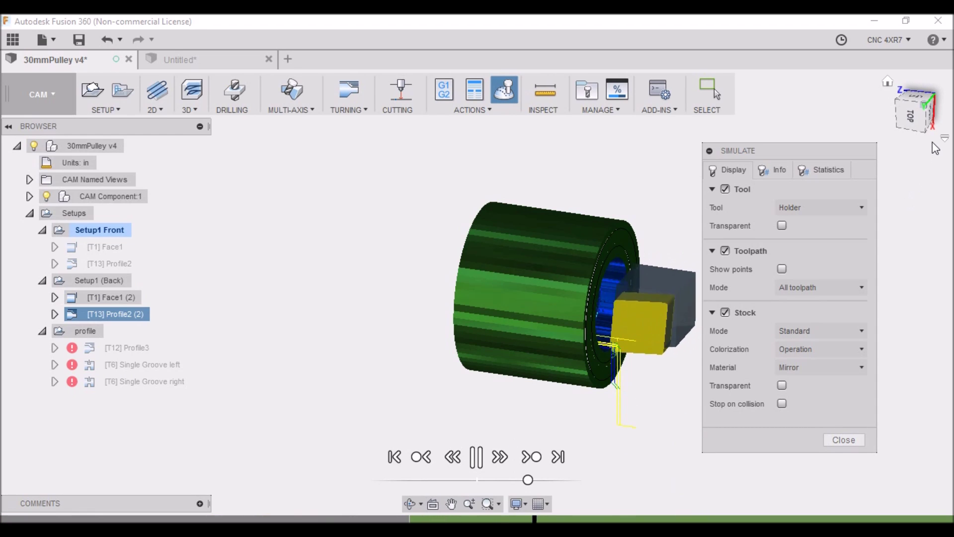
left_click(916, 128)
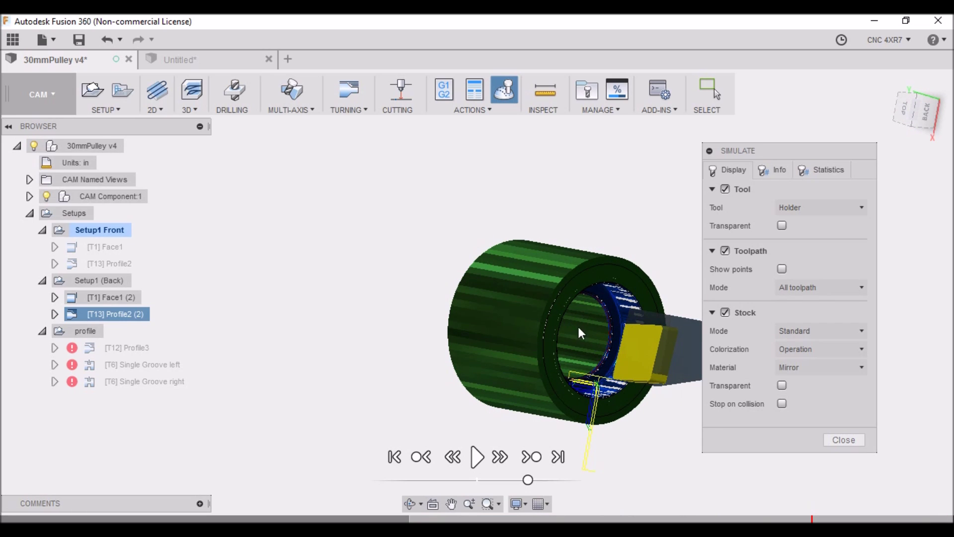
scroll(570, 343, "up", 4)
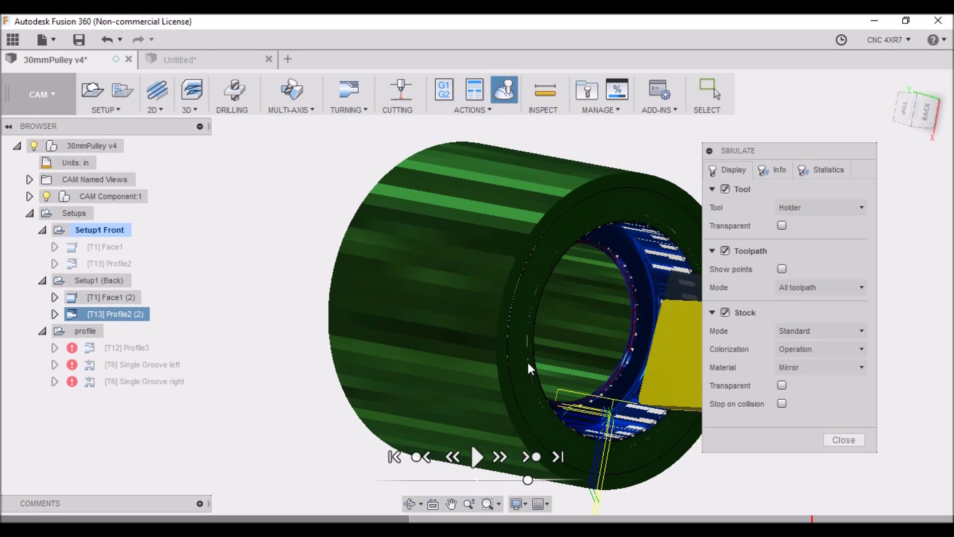
scroll(531, 368, "down", 2)
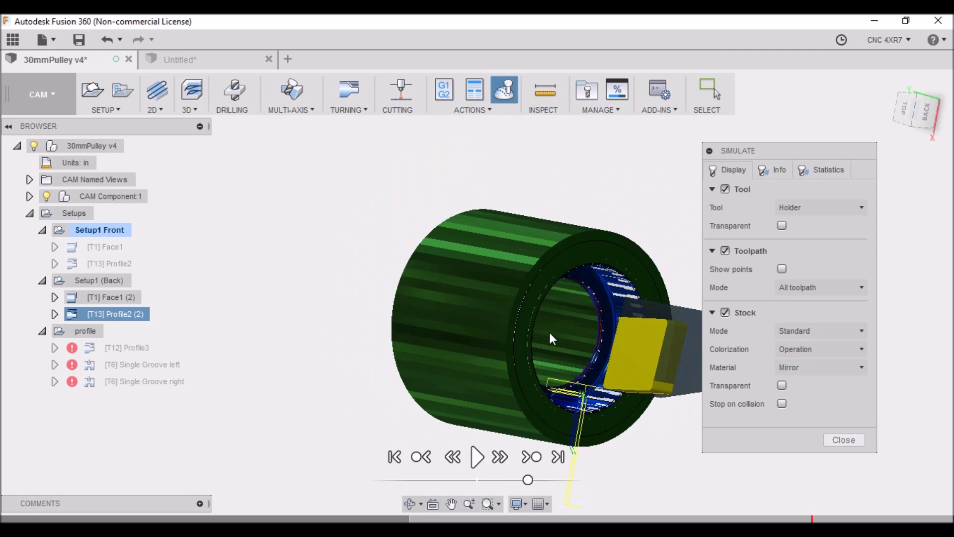
left_click(844, 440)
Edit the profile setup, reorient the part, and launch the [T12] Profile3 simulation
left_click(70, 331)
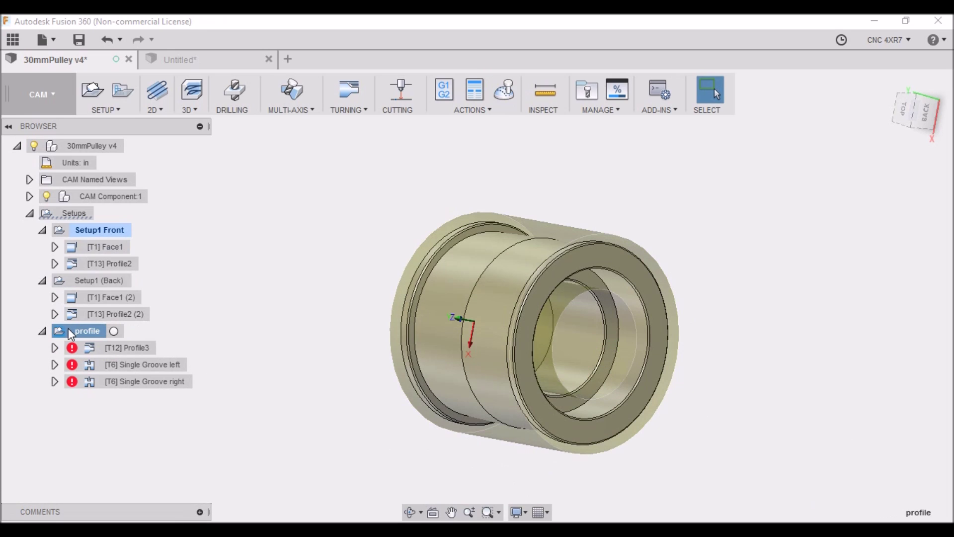
right_click(70, 331)
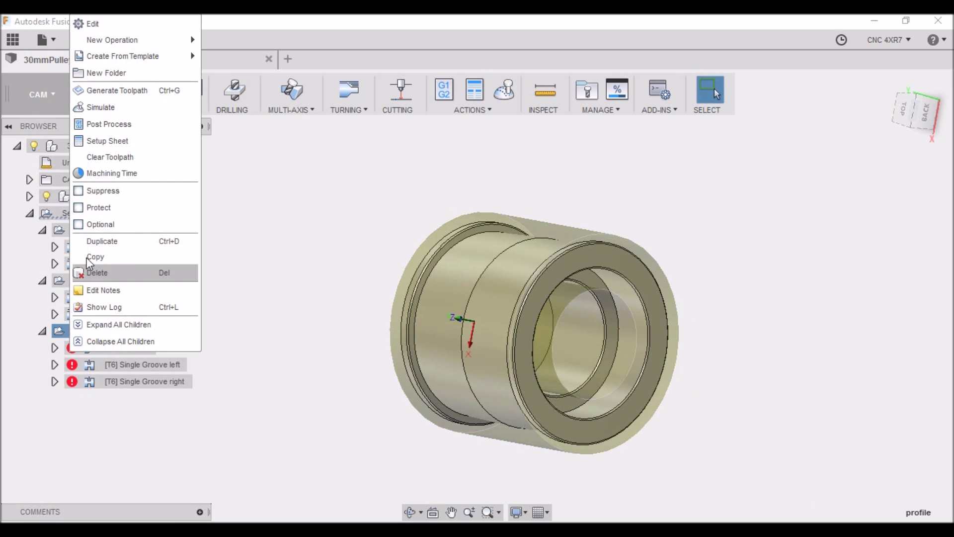
left_click(105, 25)
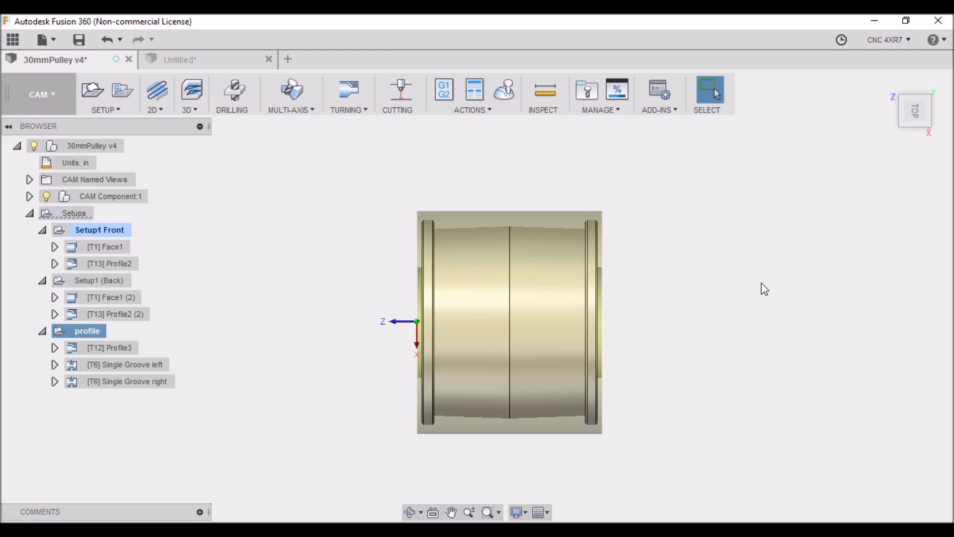
mouse_move(915, 109)
left_mouse_down()
mouse_move(911, 88)
mouse_move(922, 98)
left_mouse_up()
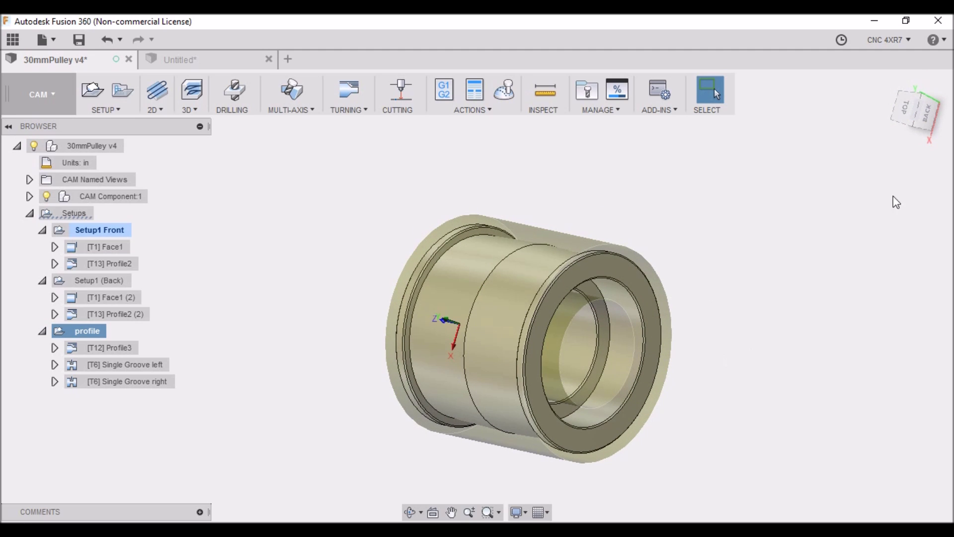
left_click(912, 113)
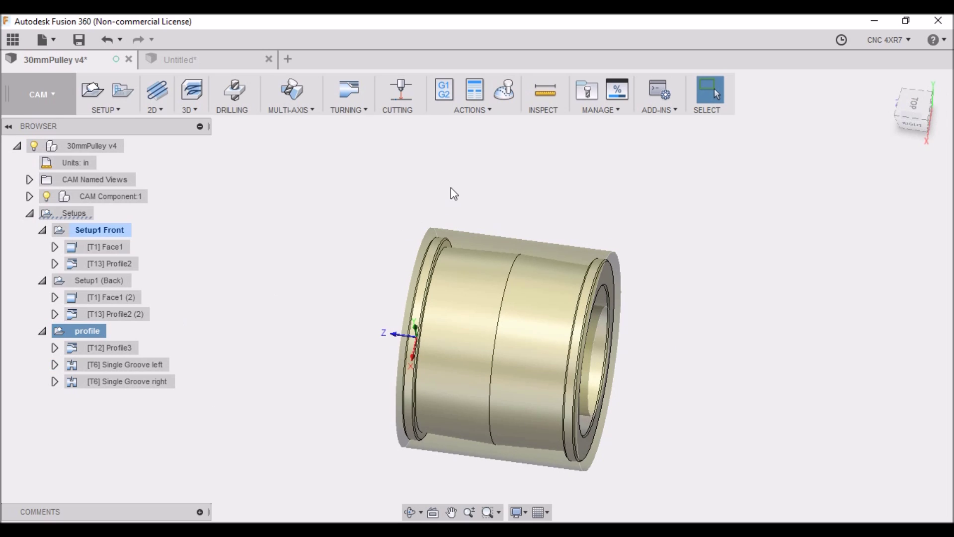
left_click(504, 94)
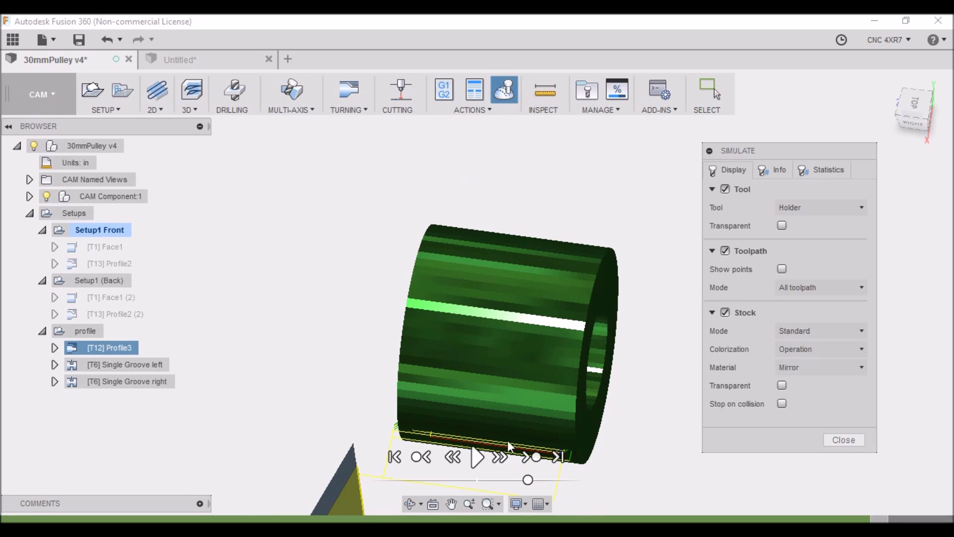
Watch the OD profile and groove passes from the Bottom view, zoom into the grooves, then close
scroll(467, 365, "down", 3)
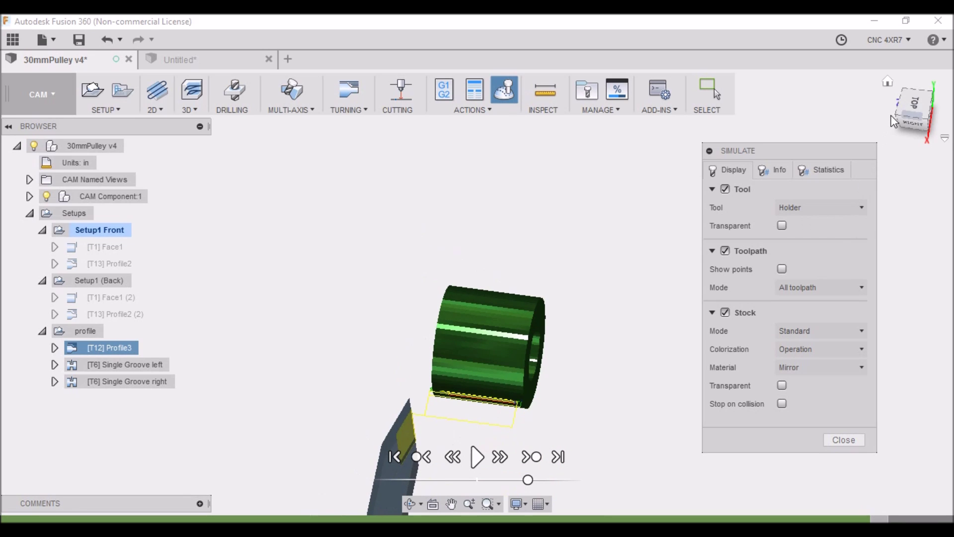
mouse_move(913, 104)
left_mouse_down()
mouse_move(895, 122)
mouse_move(885, 114)
mouse_move(890, 129)
mouse_move(916, 111)
left_mouse_up()
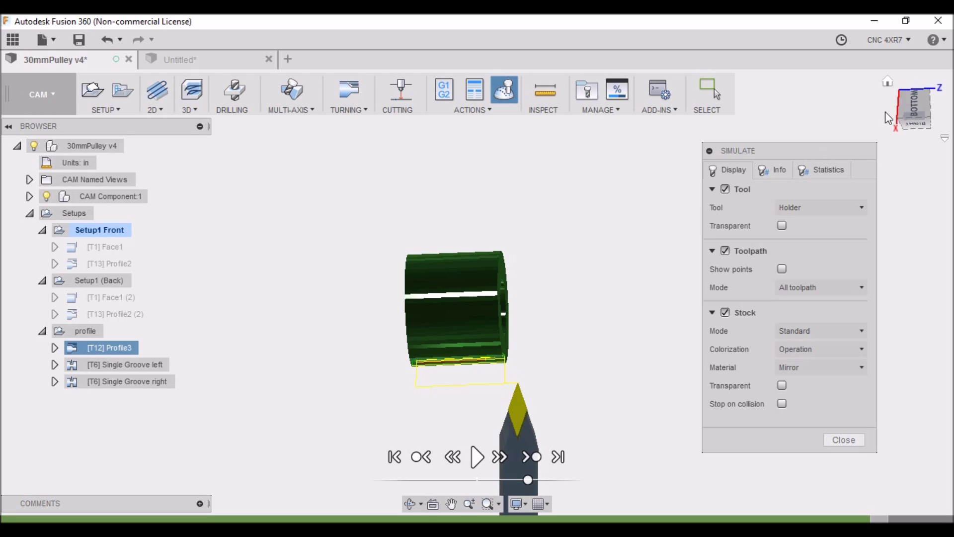
left_click(916, 107)
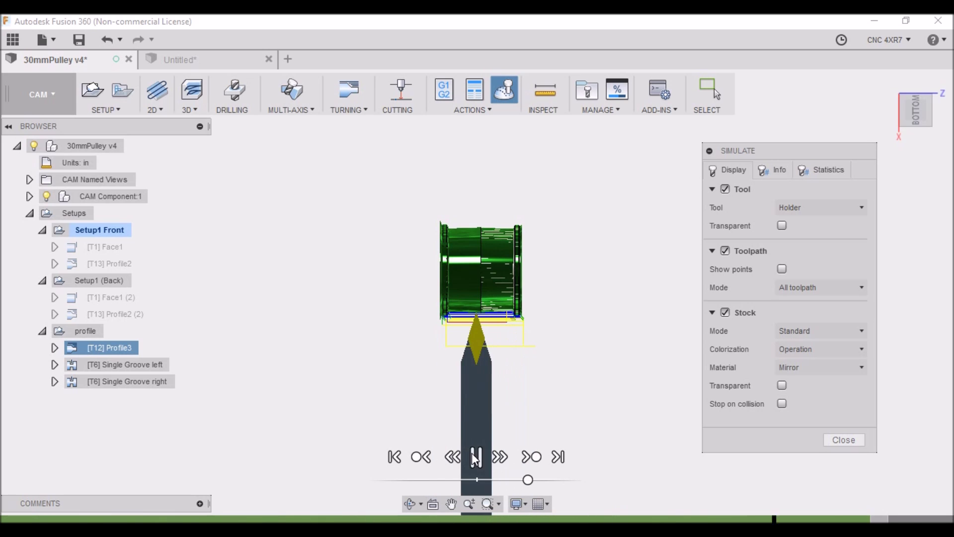
left_click(476, 457)
scroll(479, 320, "up", 5)
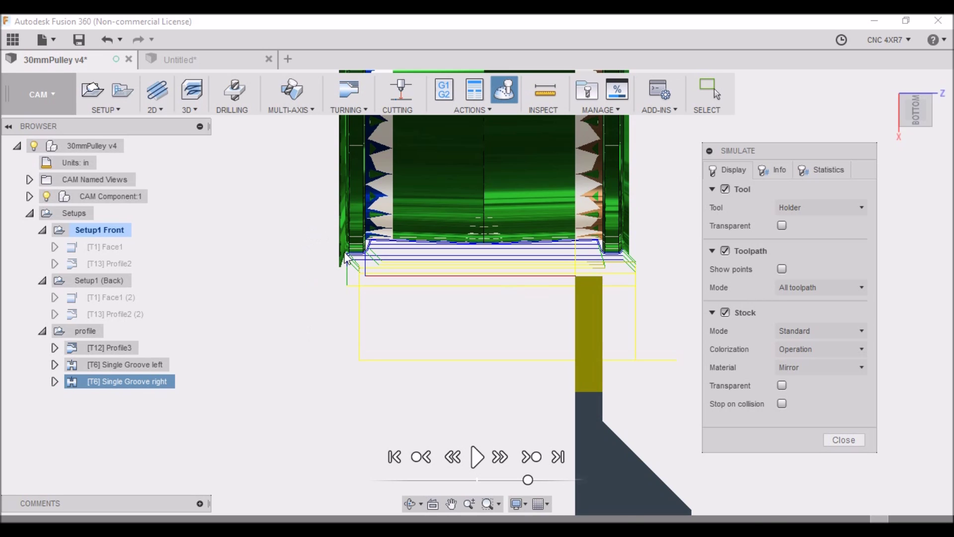
scroll(616, 248, "up", 5)
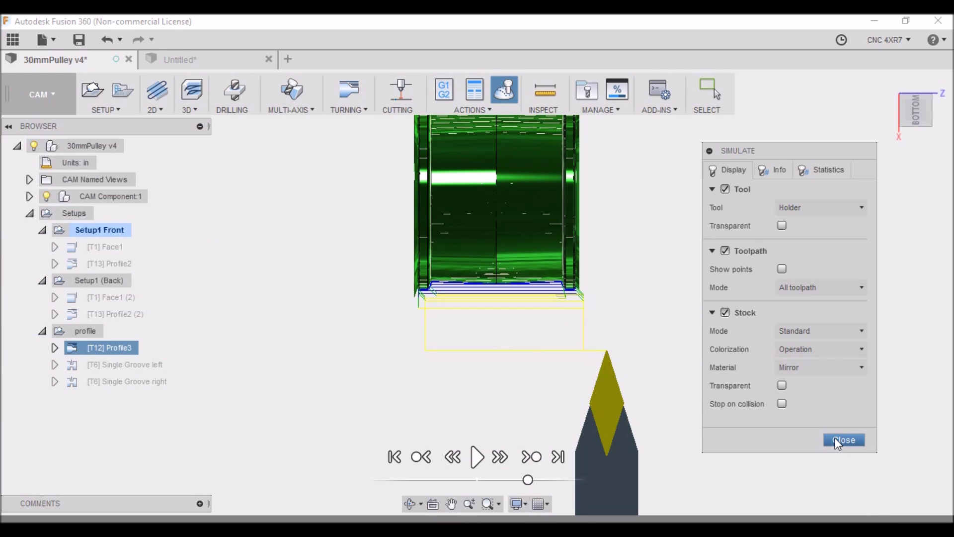
left_click(840, 440)
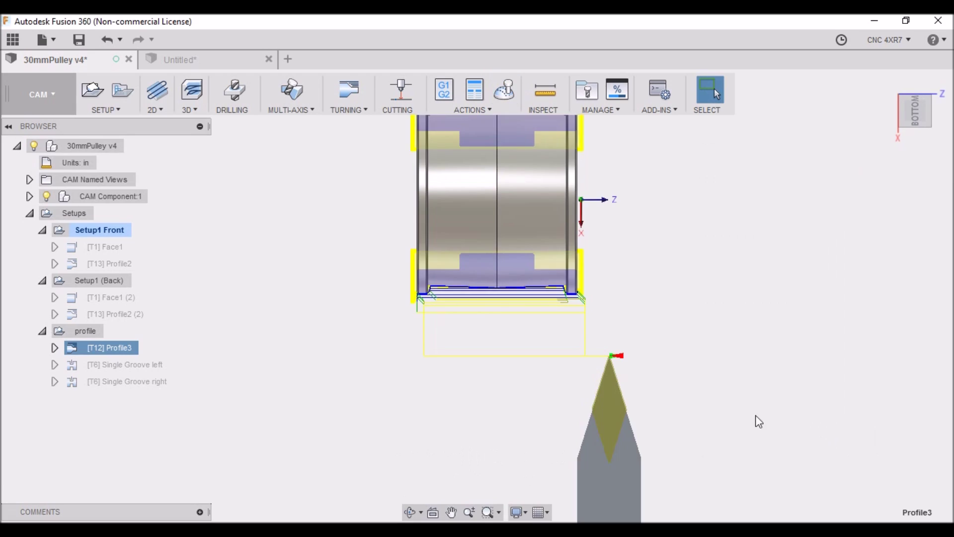
Return to the Untitled design and orbit and zoom around the single-body roller, Body2
scroll(401, 324, "down", 5)
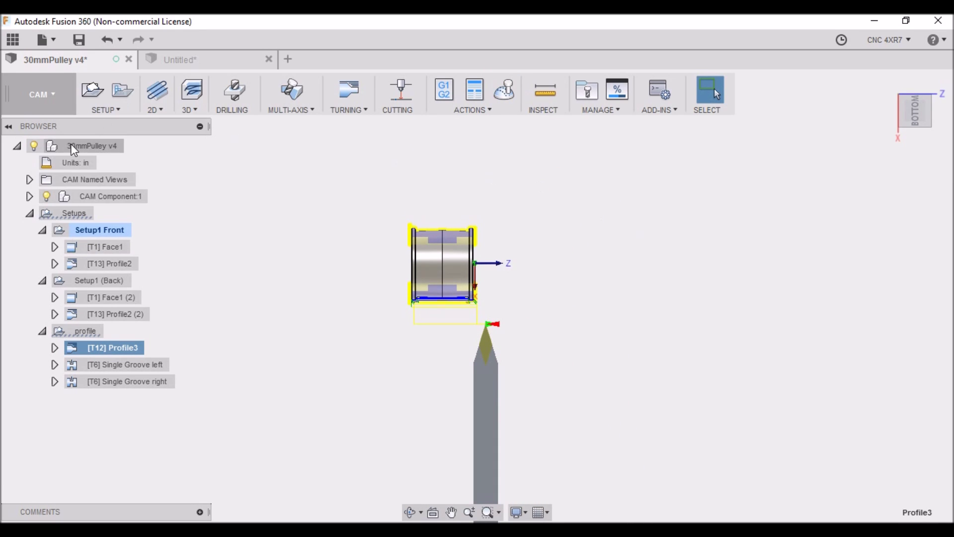
left_click(54, 103)
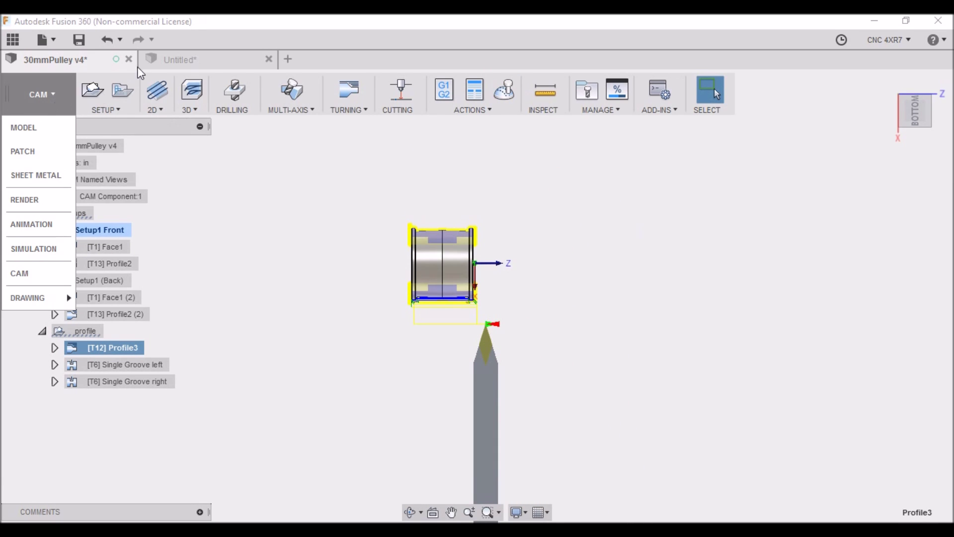
left_click(180, 60)
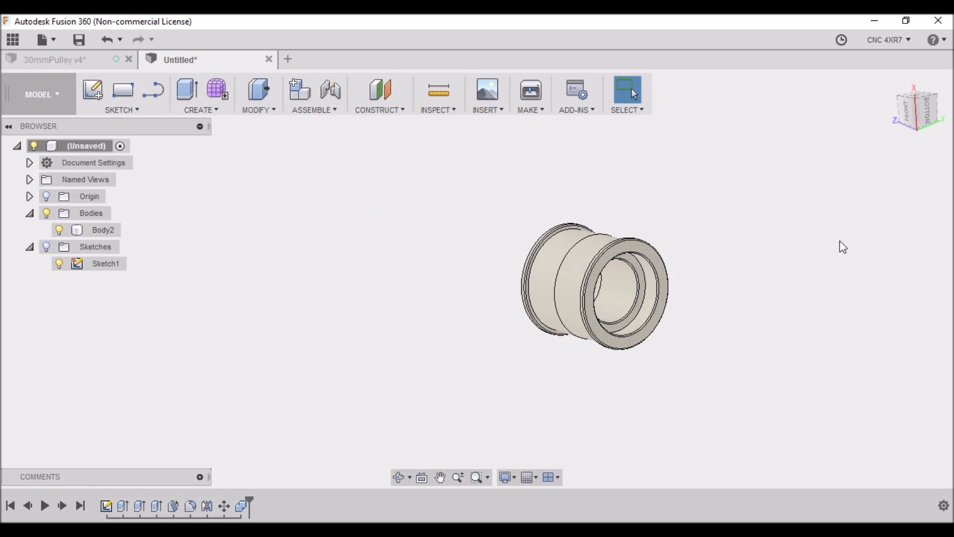
scroll(616, 248, "up", 4)
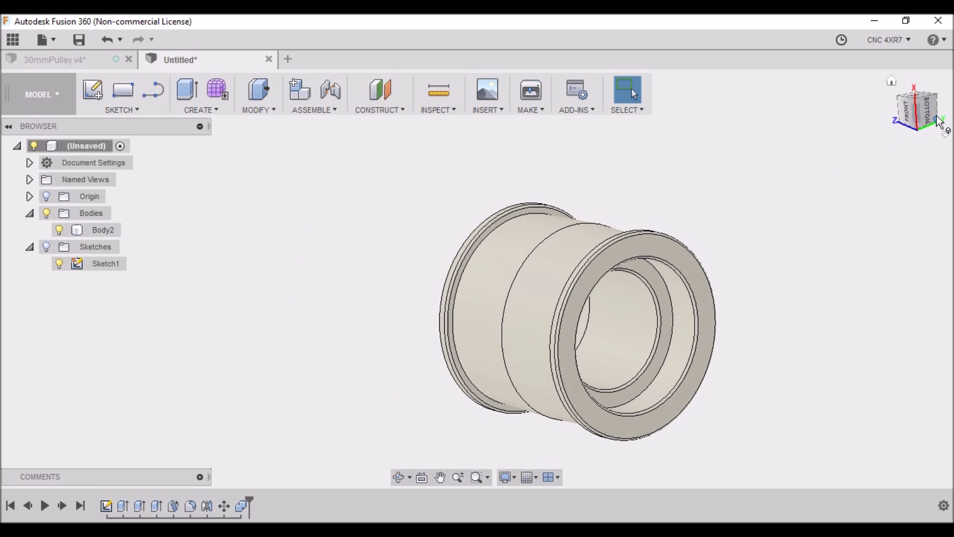
mouse_move(477, 279)
middle_mouse_down("shift")
mouse_move(486, 246)
mouse_move(467, 258)
middle_mouse_up("shift")
scroll(454, 269, "down", 5)
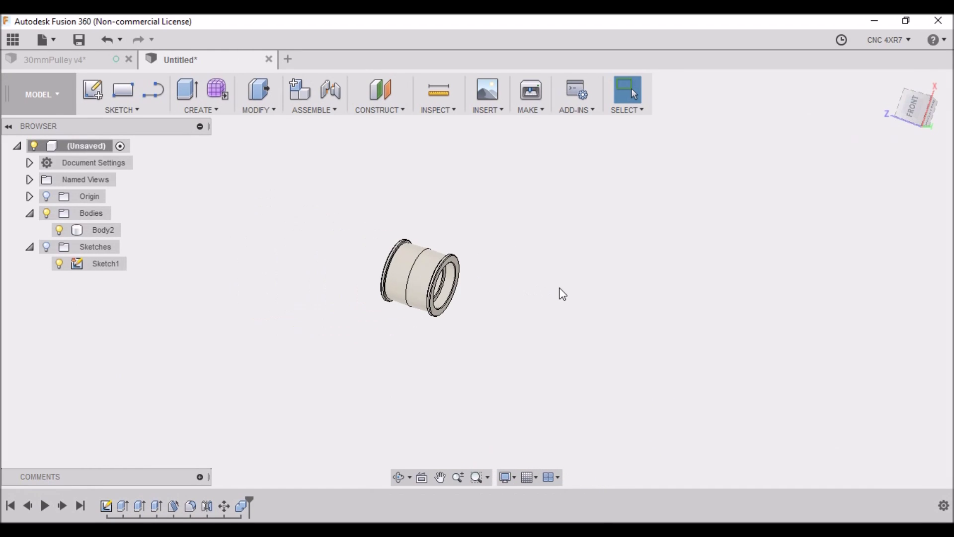
scroll(386, 260, "up", 5)
middle_click_drag(920, 121, 842, 131, "shift")
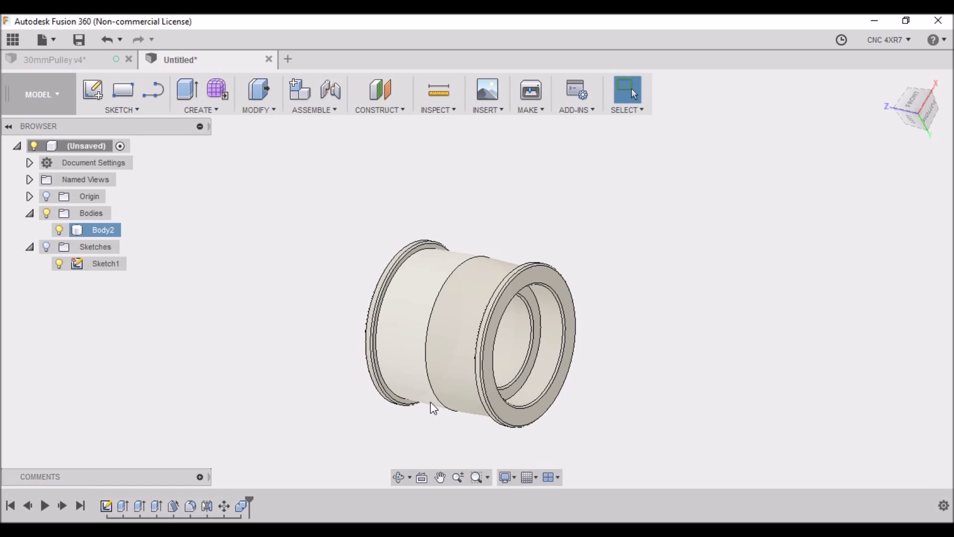
scroll(440, 377, "up", 2)
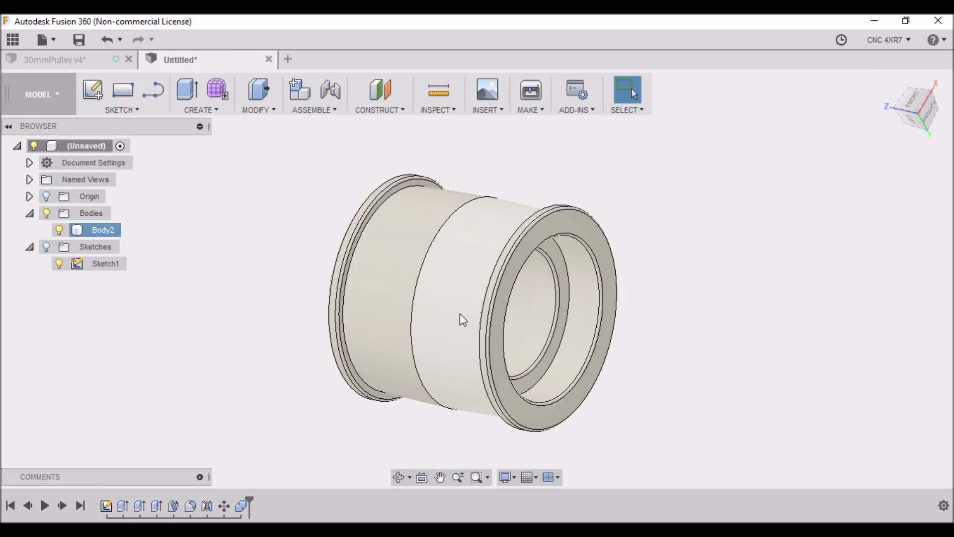